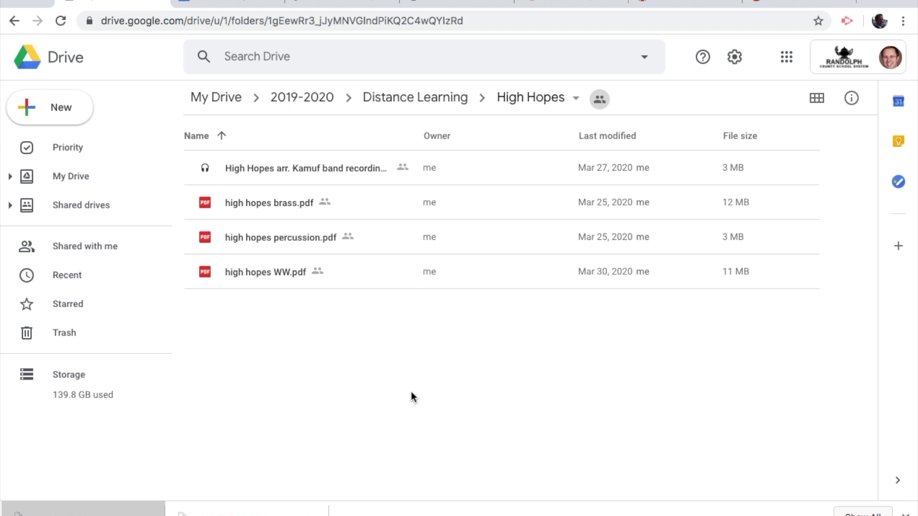
Select the High Hopes band recording mp3 in Drive, then switch to the Canvas dashboard
left_click(251, 170)
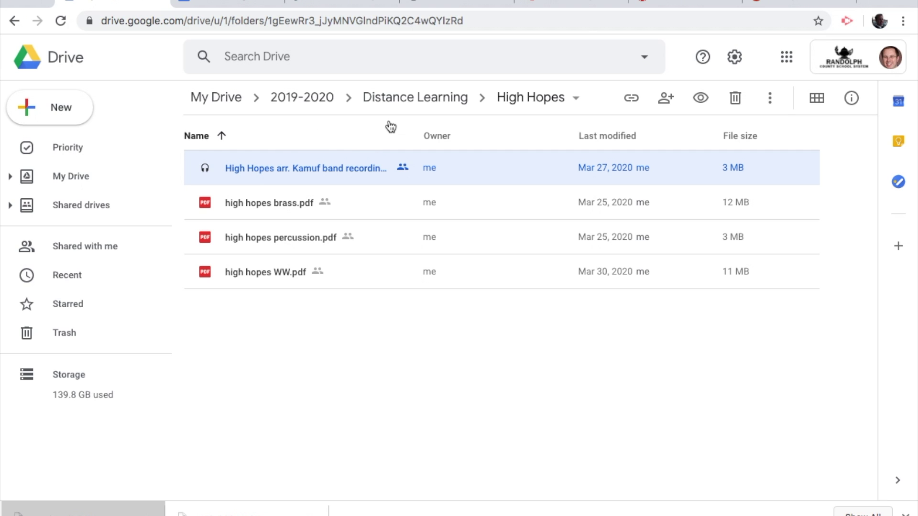
left_click(656, 5)
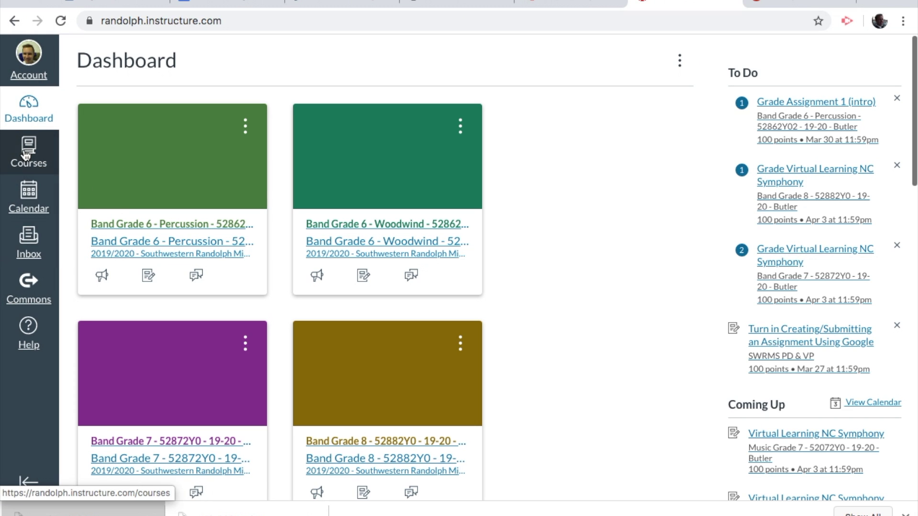
From Band Grade 6 Percussion's Pages, open High Hopes! and follow 'Link to High Hopes by Panic! At the Disco'
left_click(199, 273)
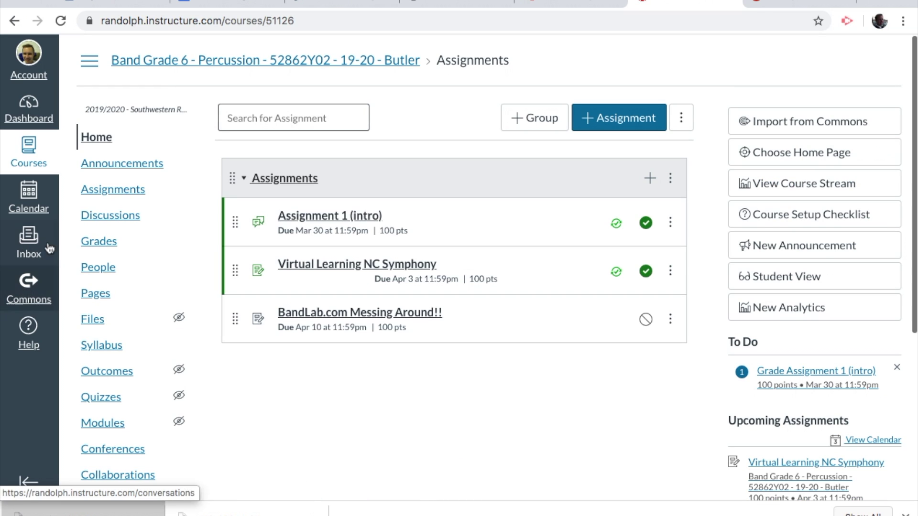
left_click(97, 297)
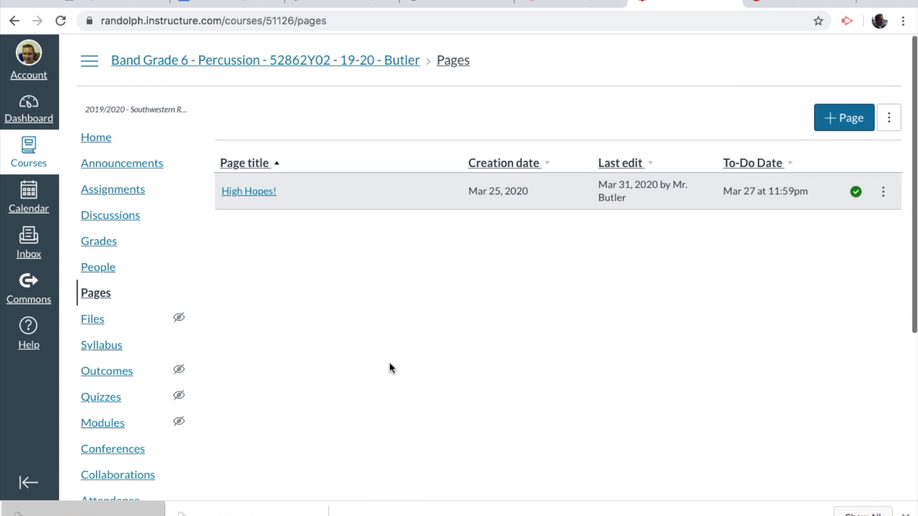
left_click(248, 192)
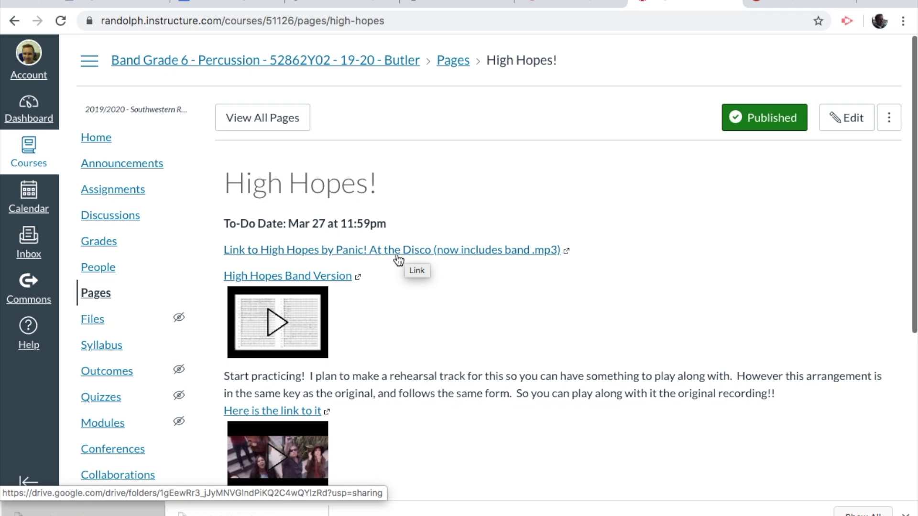
left_click(398, 260)
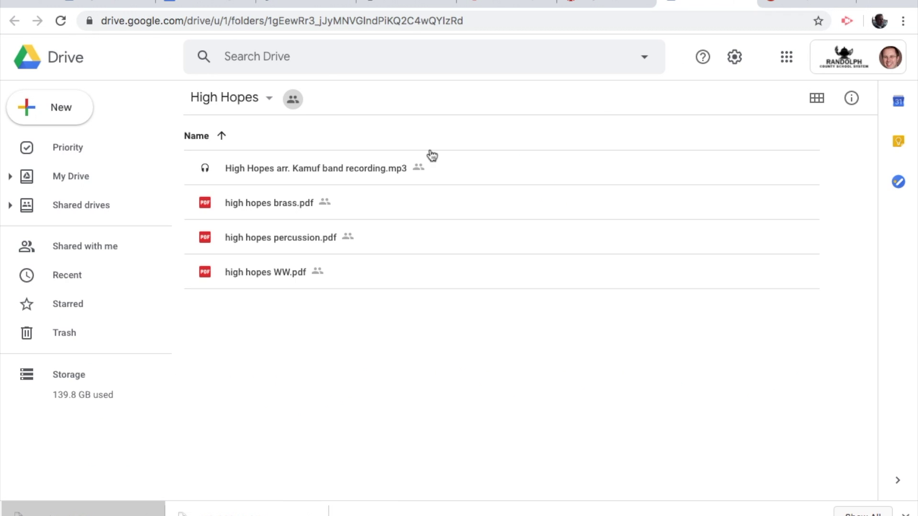
Download 'High Hopes arr. Kamuf band recording.mp3' from Drive and return to the BandLab library
left_click(263, 165)
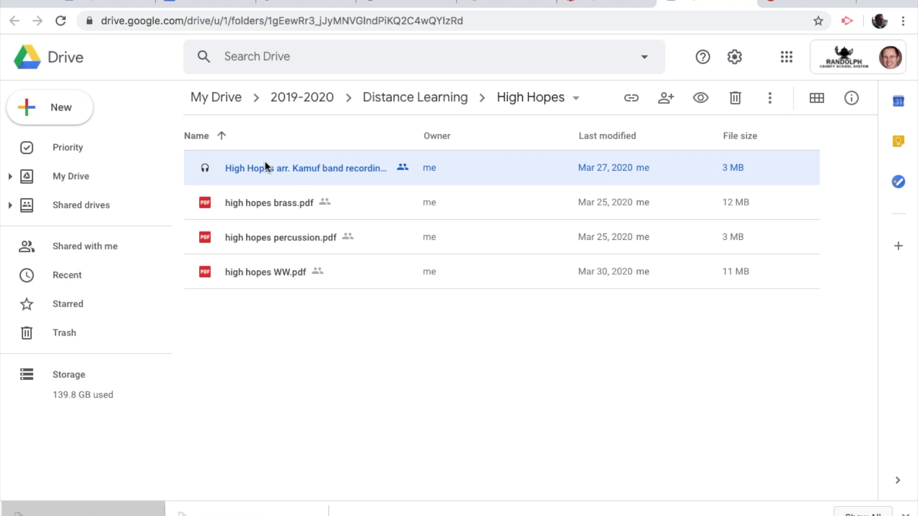
right_click(291, 175)
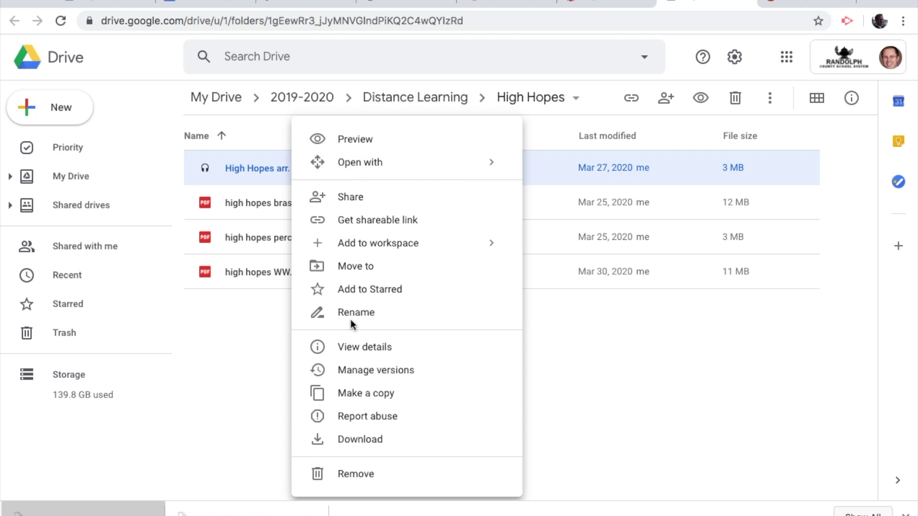
left_click(353, 442)
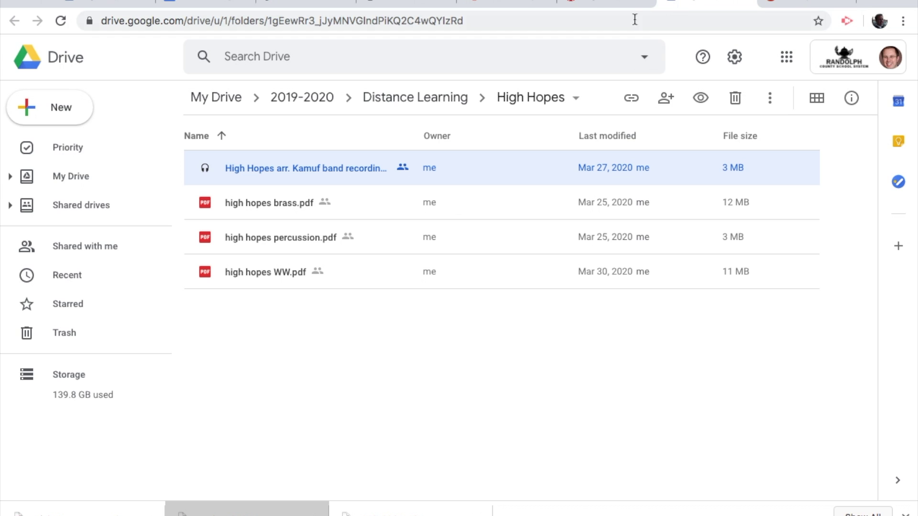
left_click(778, 8)
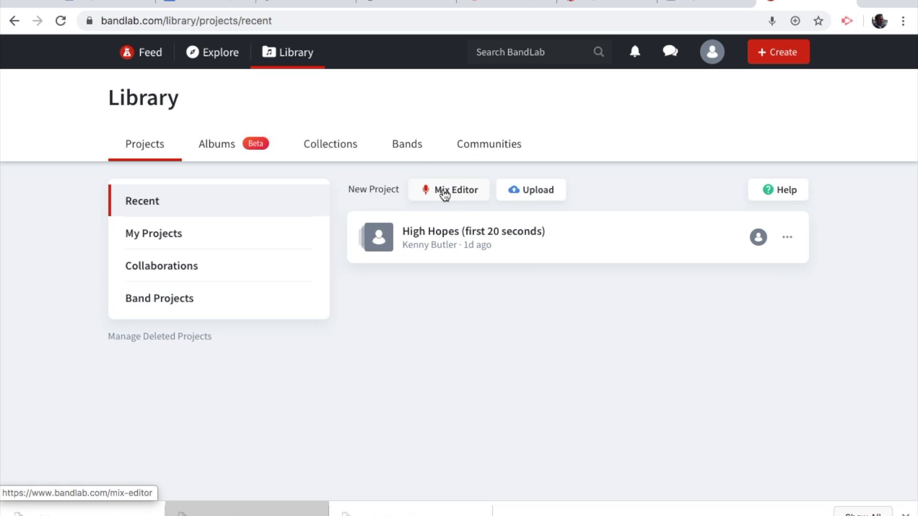
Create a new Mix Editor project by importing HighHopesfirst20seconds.m4a from Downloads
left_click(444, 194)
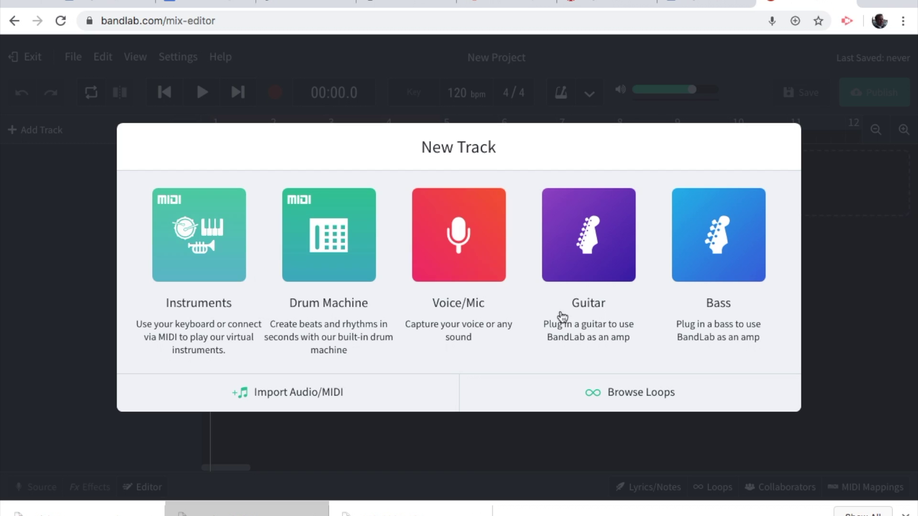
left_click(289, 394)
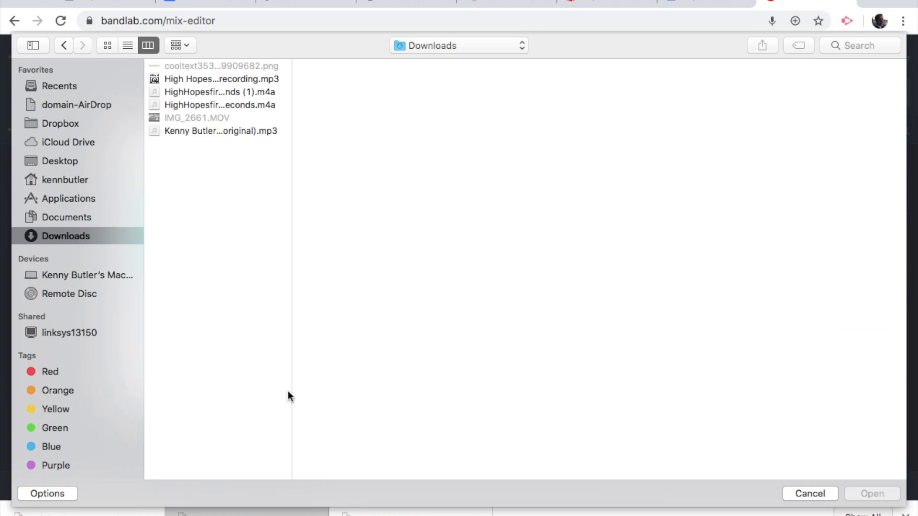
left_click(213, 105)
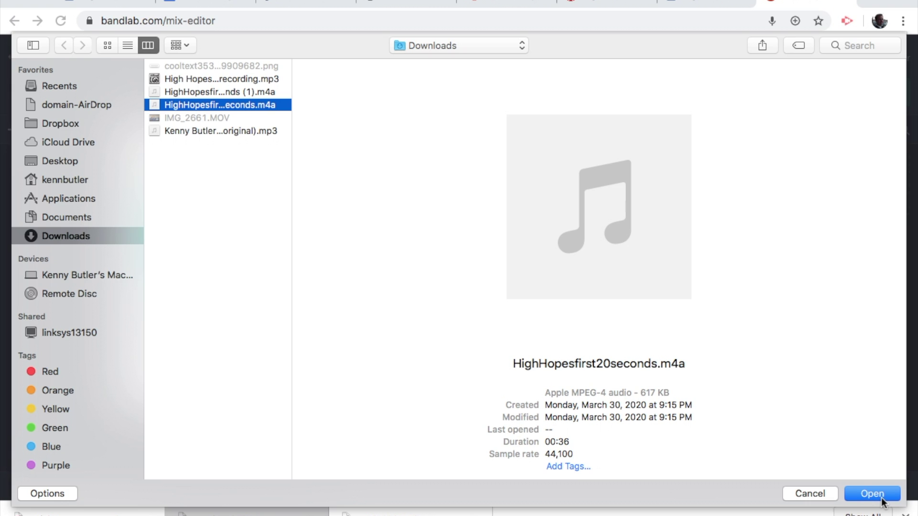
left_click(881, 498)
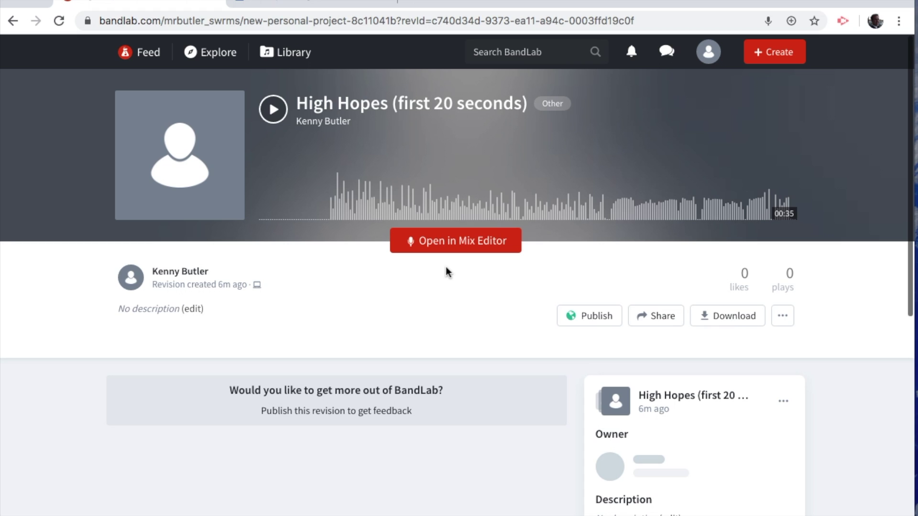
Open the High Hopes project in the Mix Editor, delete the second track, and bring up New Track
left_click(461, 249)
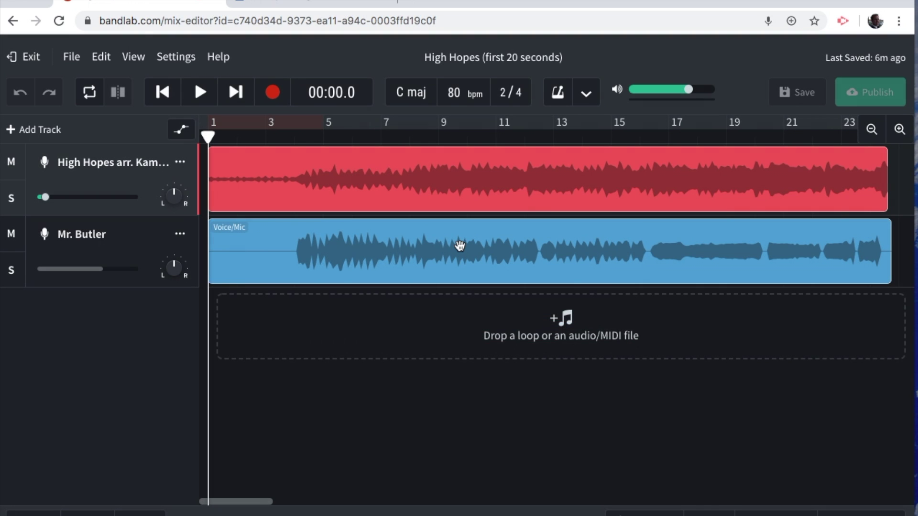
double_click(124, 239)
right_click(125, 239)
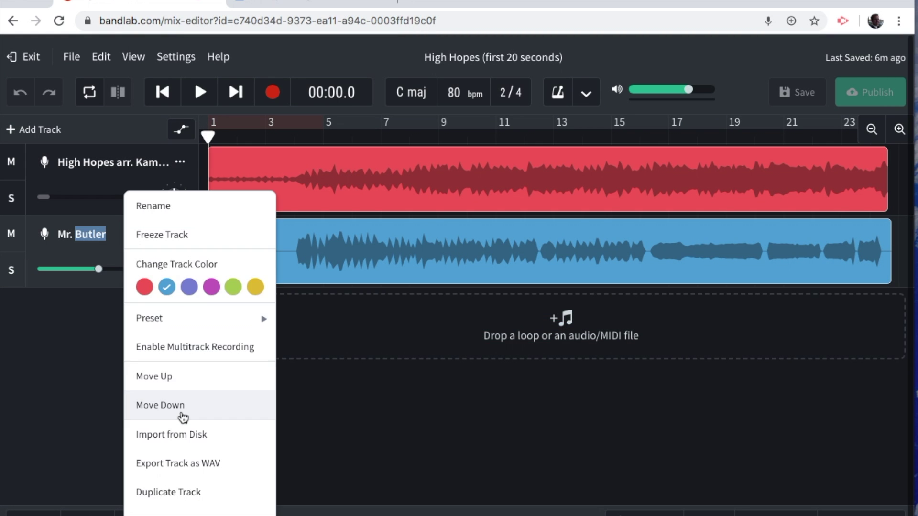
left_click(165, 514)
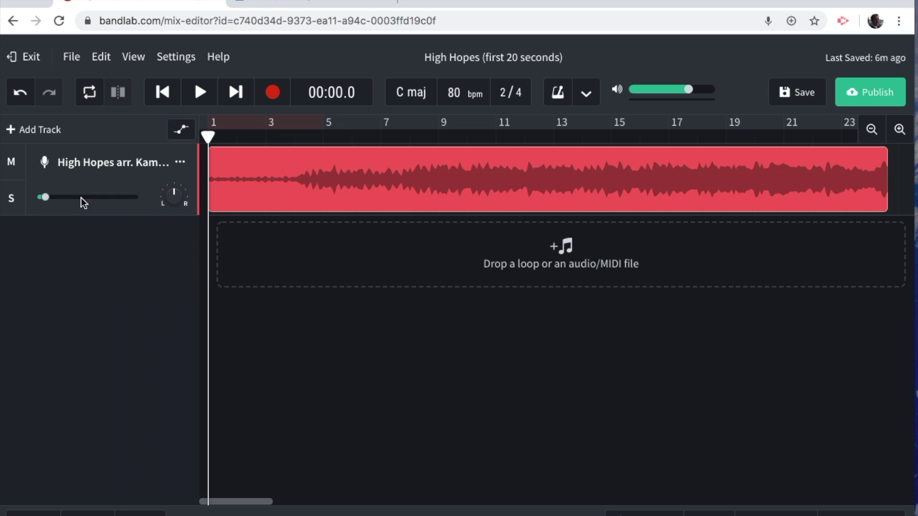
left_click(45, 130)
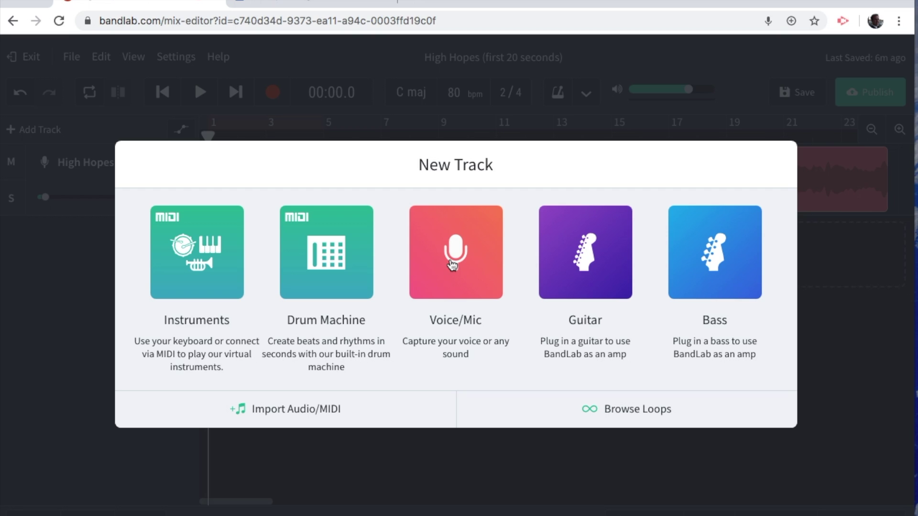
Add a Voice/Mic track, show its editor panel, then view the high hopes brass.pdf trumpet part
left_click(488, 253)
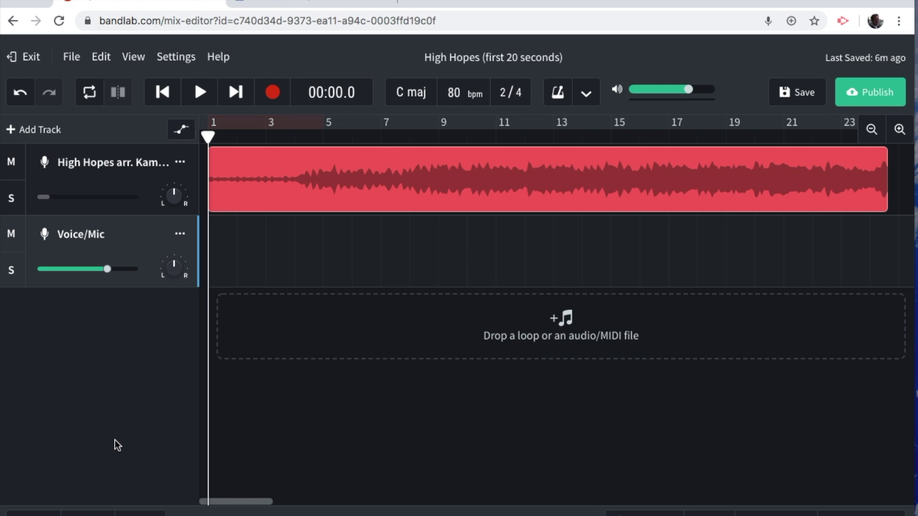
left_click(43, 512)
left_click(301, 2)
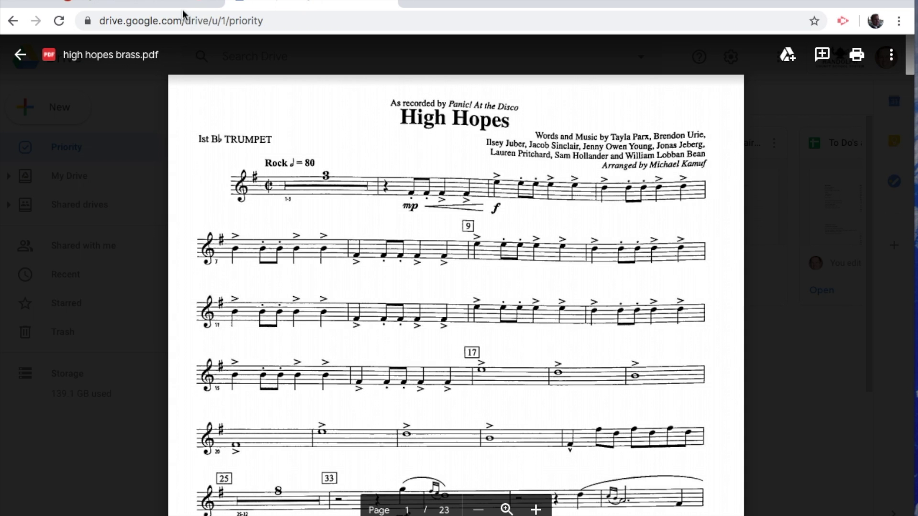
Back in the mix editor, rename the Voice/Mic track to the performer's name
left_click(168, 4)
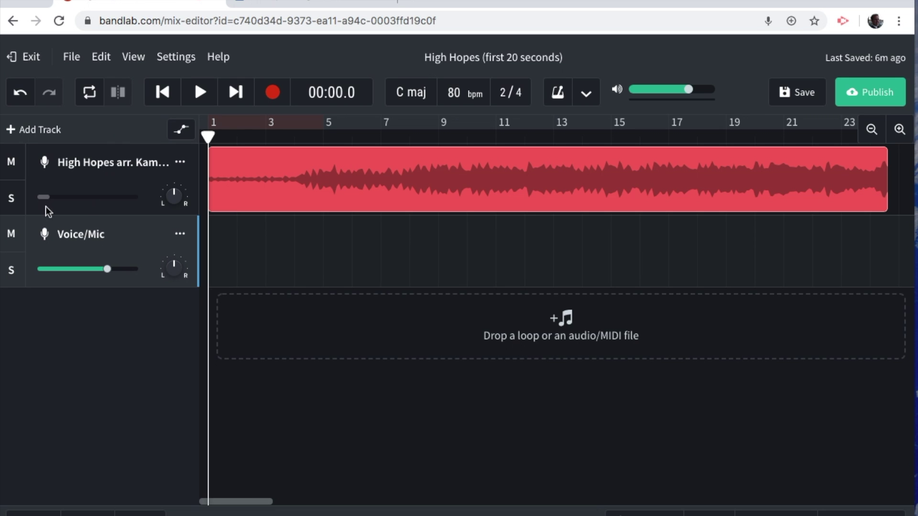
left_click(84, 233)
double_click(85, 233)
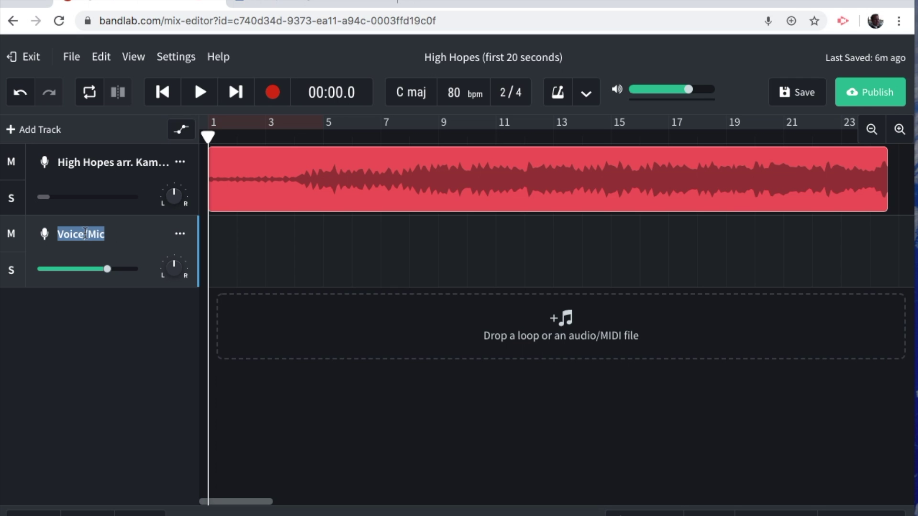
type("Mr. Butler")
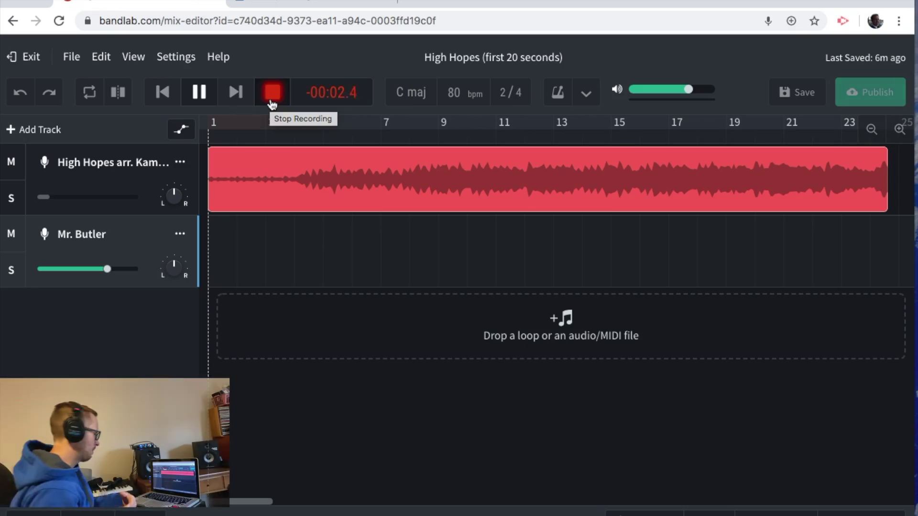
Read the brass PDF during the trumpet take, then stop recording in BandLab
left_click(296, 4)
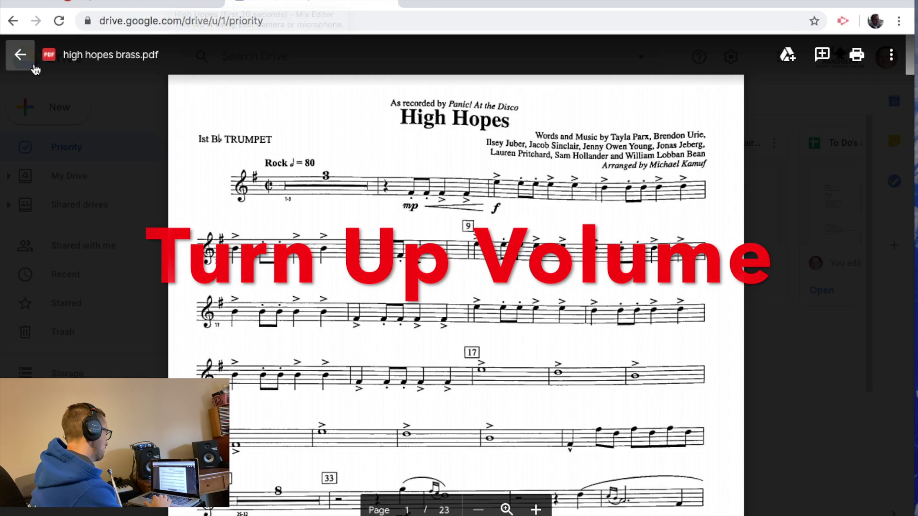
left_click(34, 67)
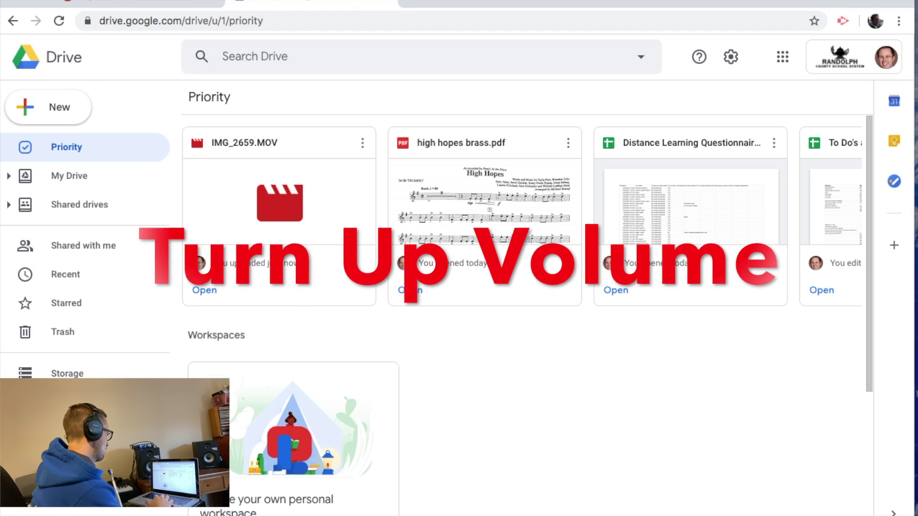
left_click(143, 3)
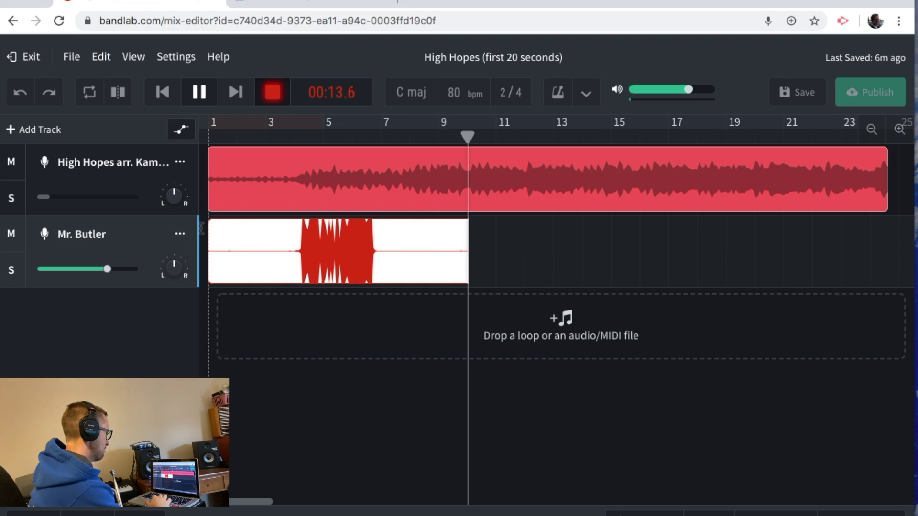
left_click(270, 96)
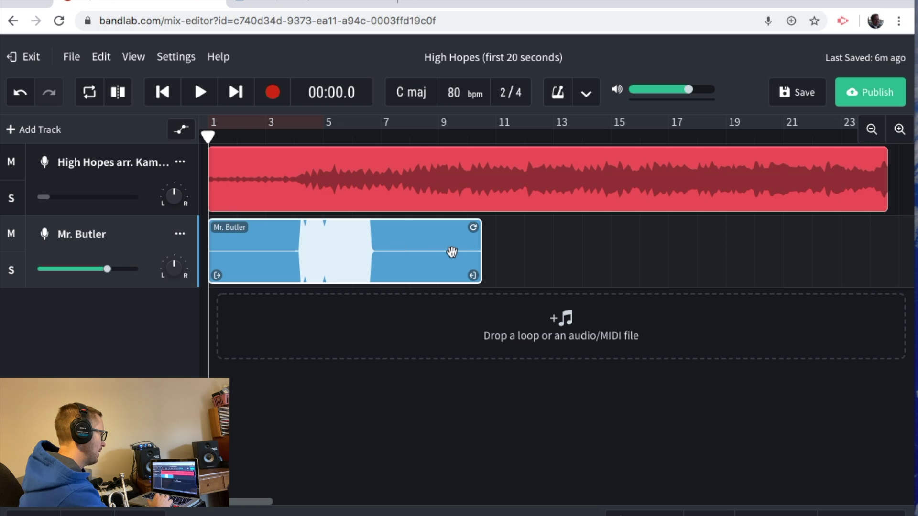
Undo the take, raise the backing track volume to about half, and start a new recording
left_click(21, 93)
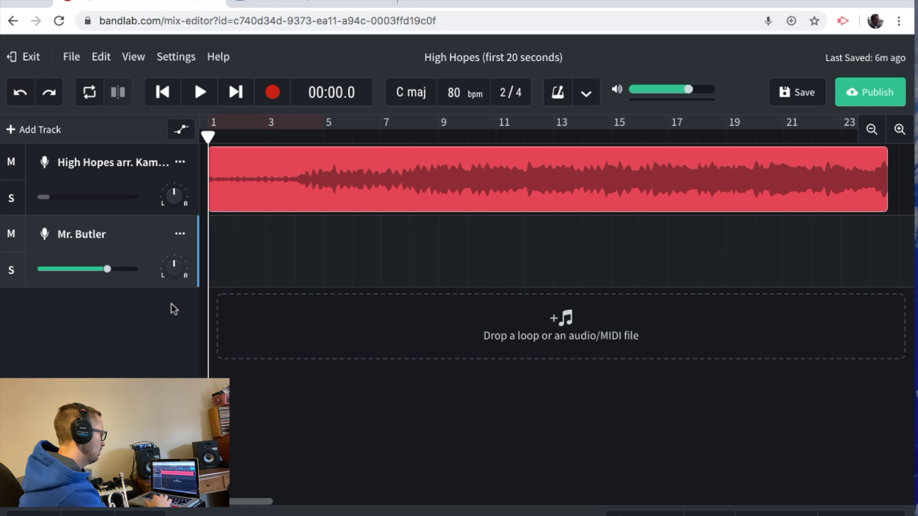
mouse_move(173, 258)
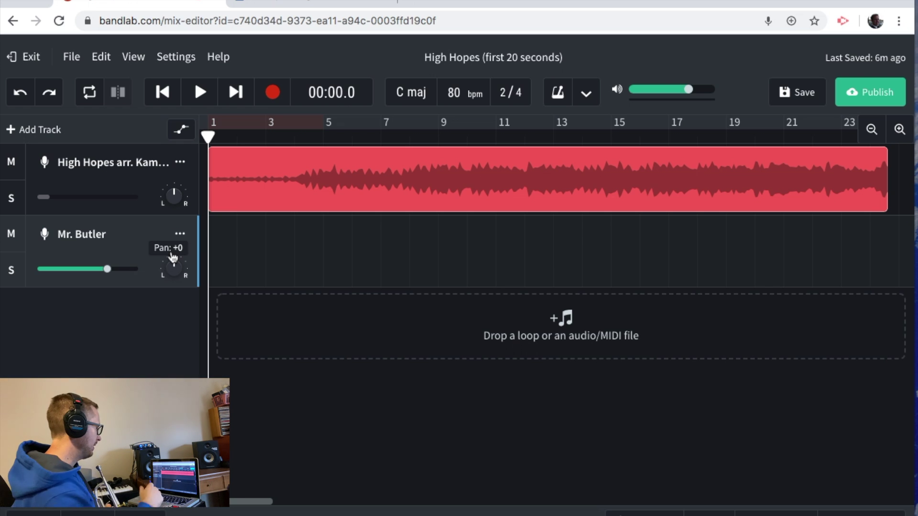
left_click_drag(52, 201, 95, 197)
left_click(269, 93)
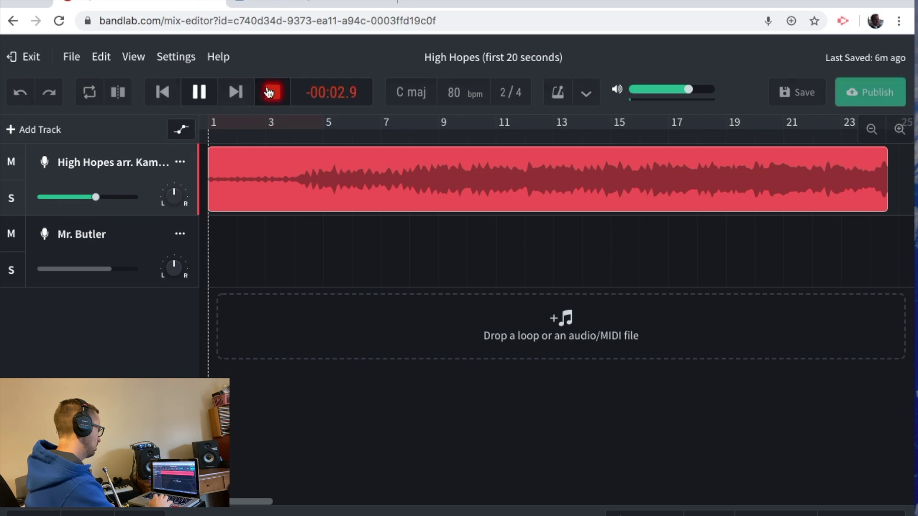
Preview high hopes brass.pdf in Drive, then return to BandLab and stop playback with Space
left_click(280, 3)
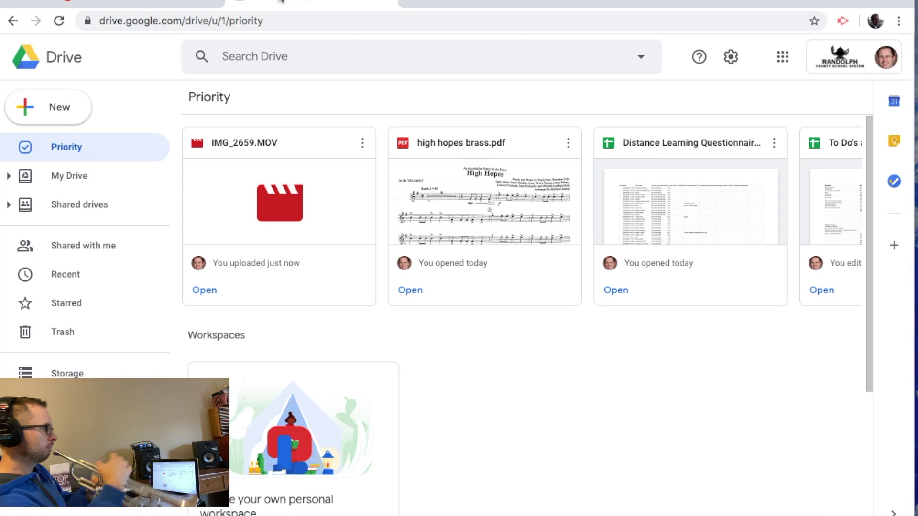
left_click(412, 208)
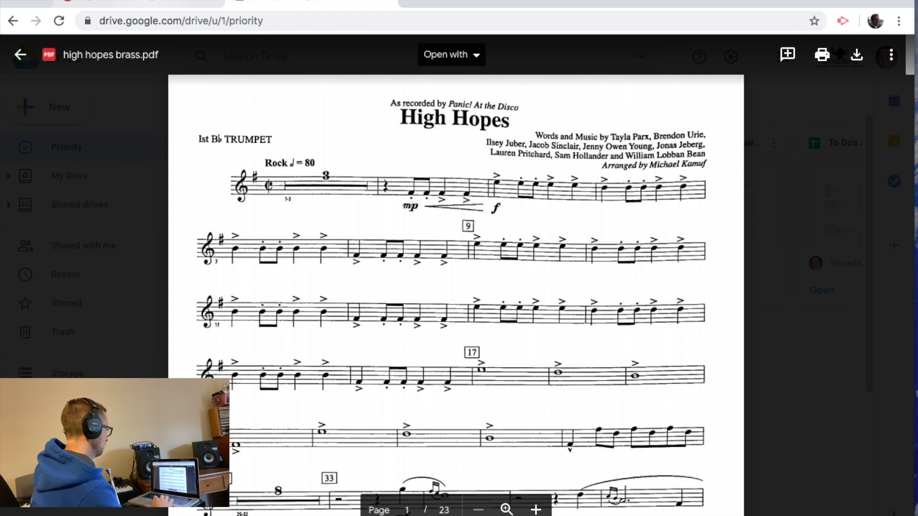
left_click(139, 4)
key("space")
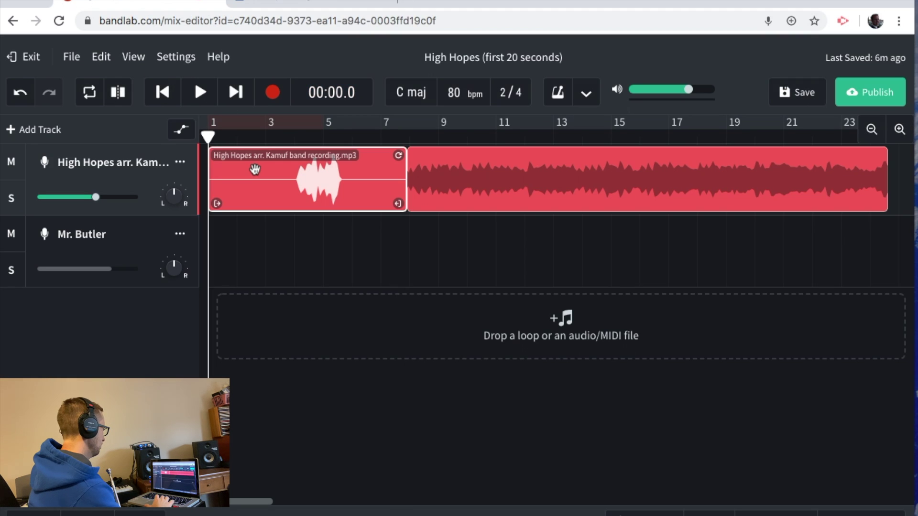
Select the Mr. Butler track and undo the split on the High Hopes backing clip
left_click(137, 242)
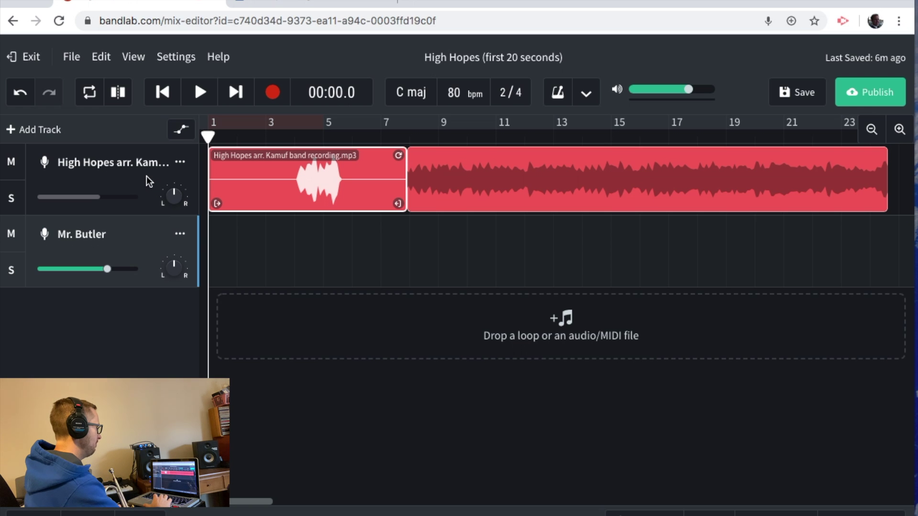
left_click(146, 192)
left_click(143, 229)
key("Return")
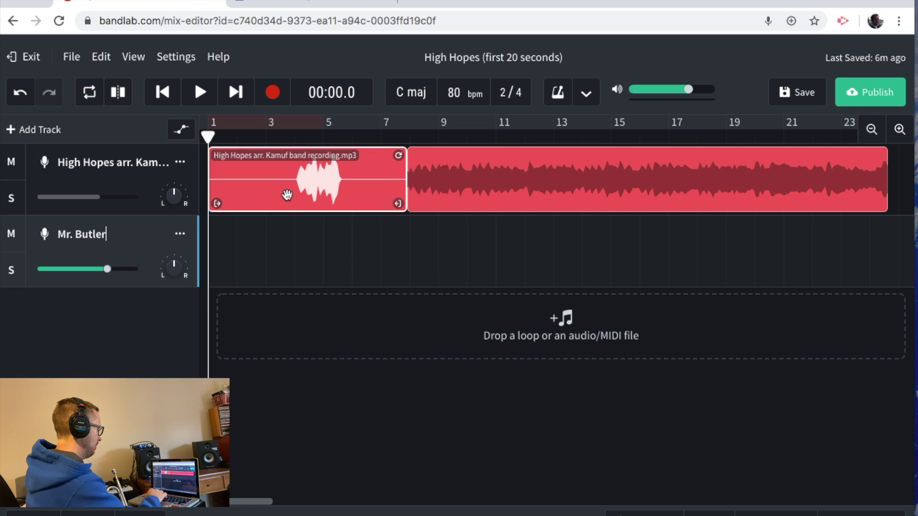
left_click(20, 93)
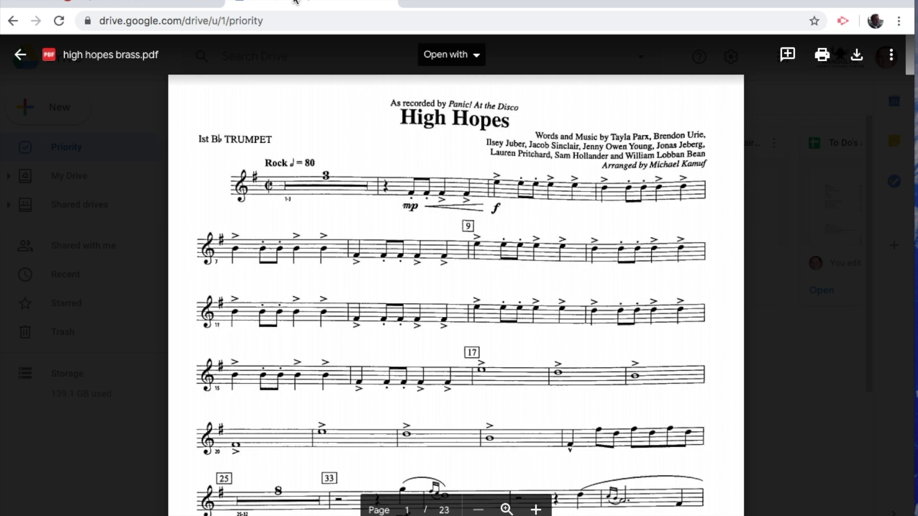
Return to BandLab and stop the trumpet take on Mr. Butler's track around bar 27
left_click(128, 3)
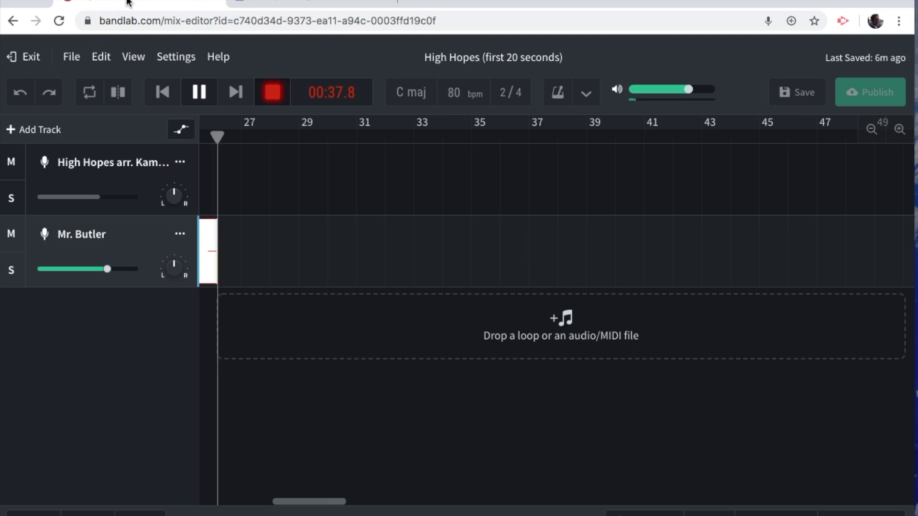
left_click(201, 96)
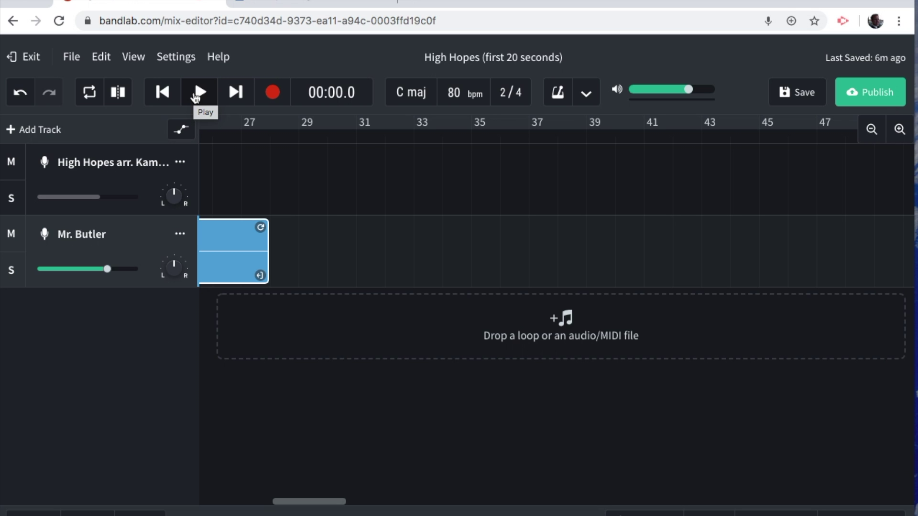
Trim the trumpet clip to start just after bar 3 and end with the backing track
left_click(321, 502)
left_click_drag(320, 504, 262, 495)
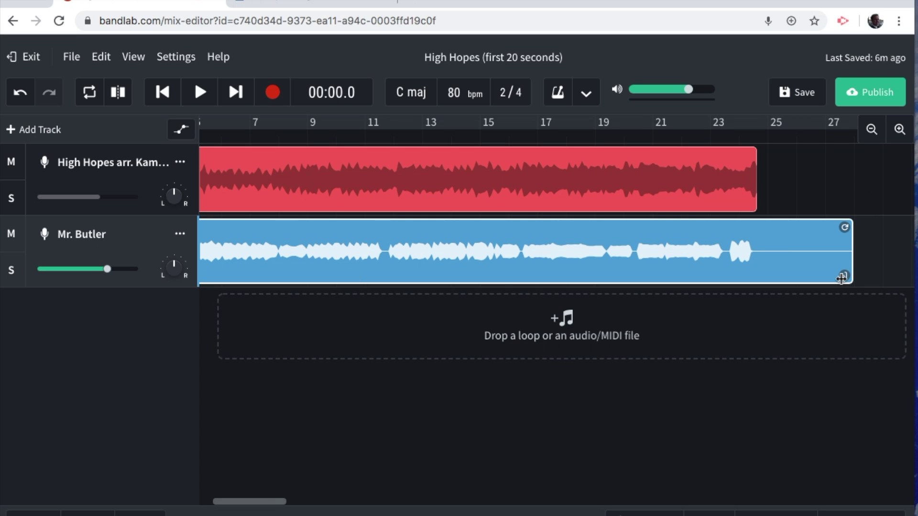
left_click_drag(841, 277, 747, 272)
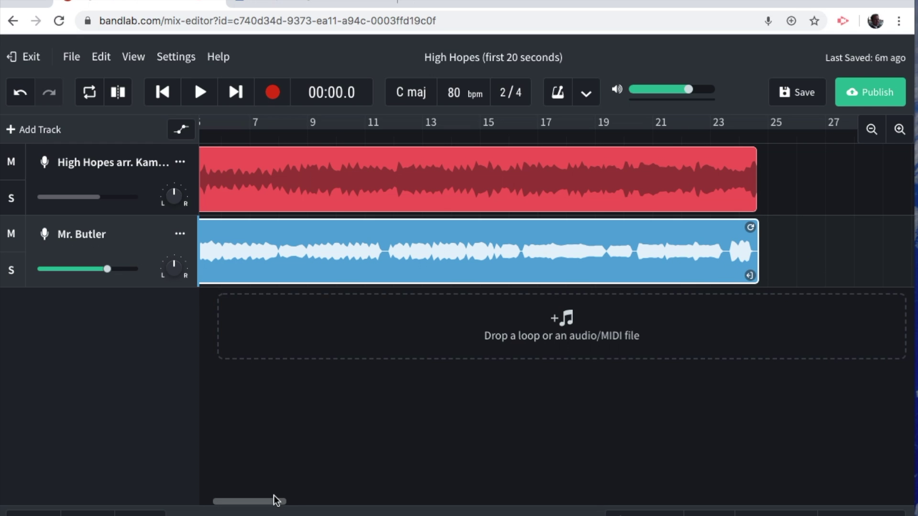
left_click_drag(276, 500, 203, 499)
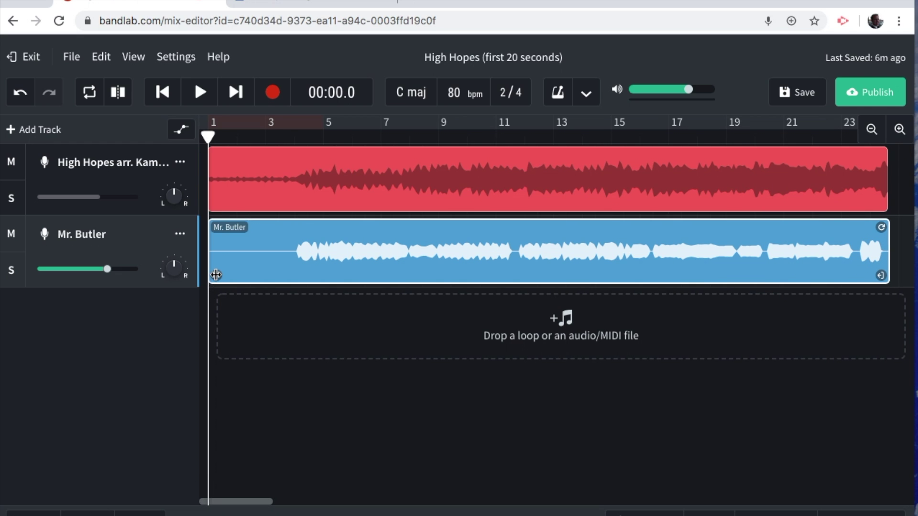
left_click_drag(216, 274, 295, 274)
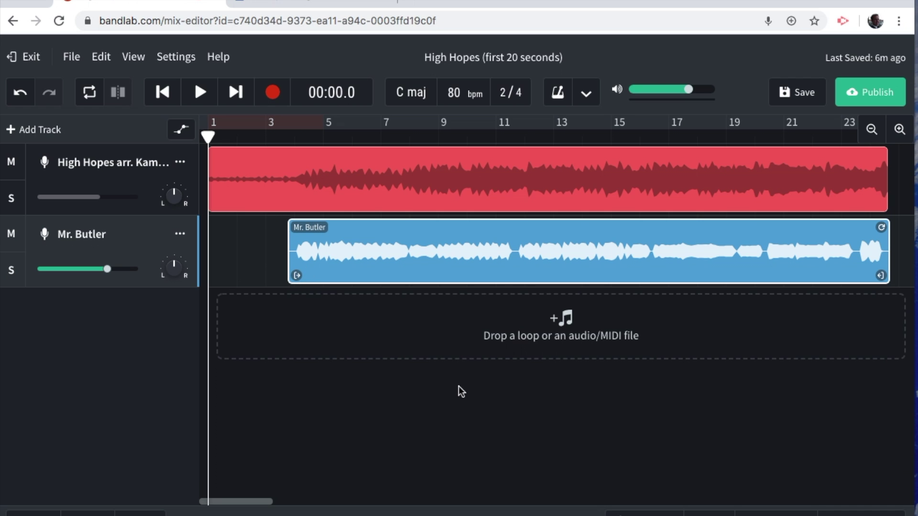
left_click(509, 250)
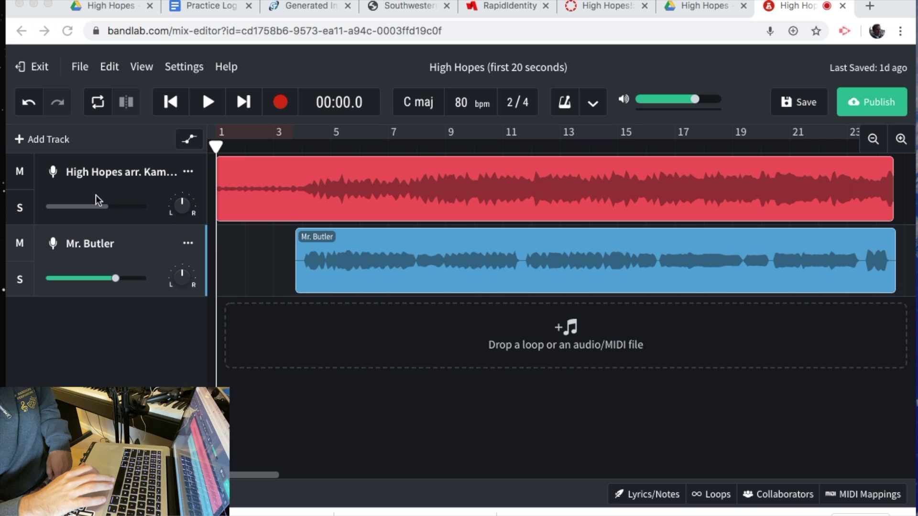
Add a virtual instrument track and set its instrument to Drum Pads with the 808 Kit
left_click(31, 139)
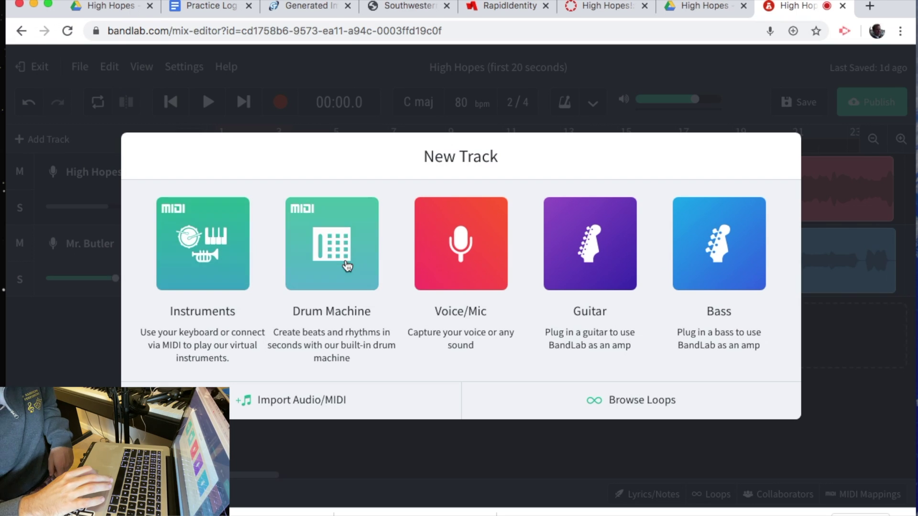
left_click(187, 226)
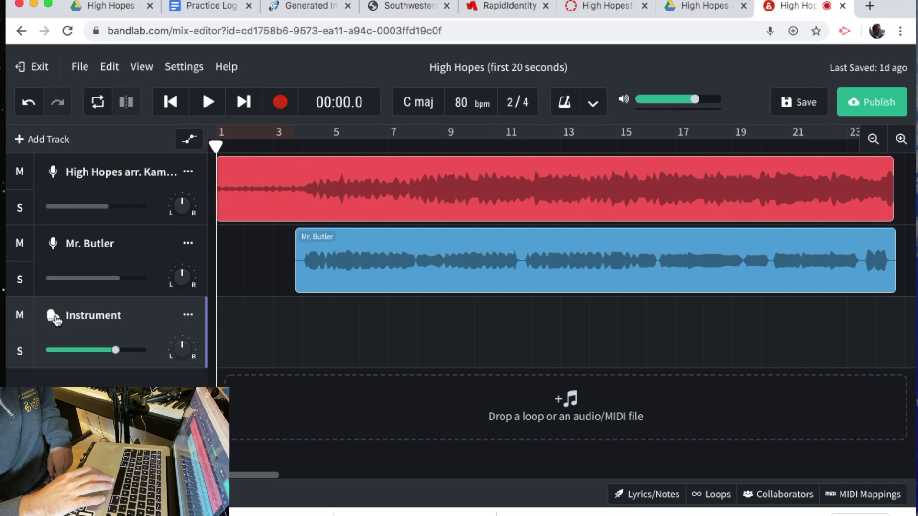
left_click(53, 316)
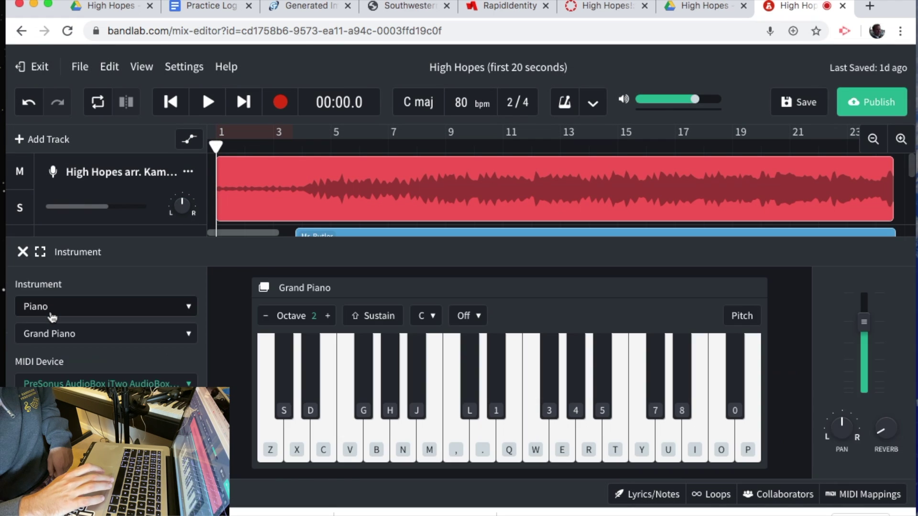
left_click(149, 314)
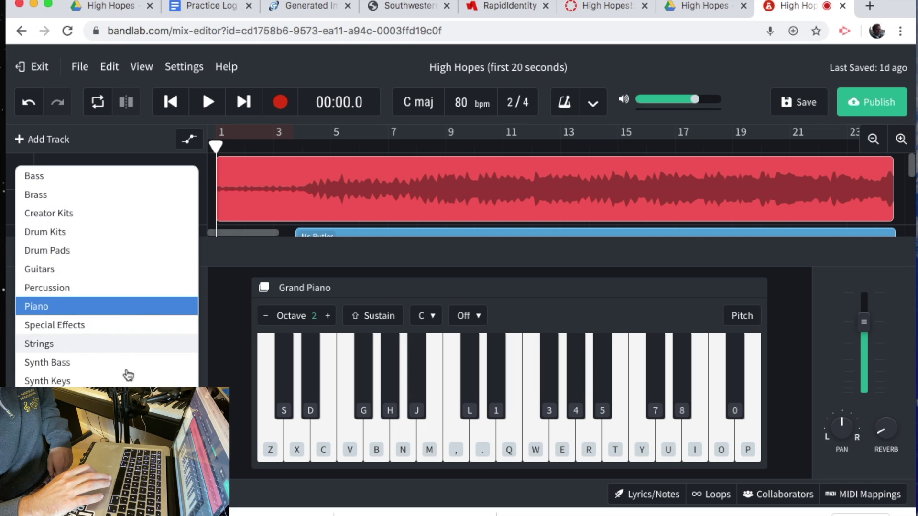
left_click(117, 256)
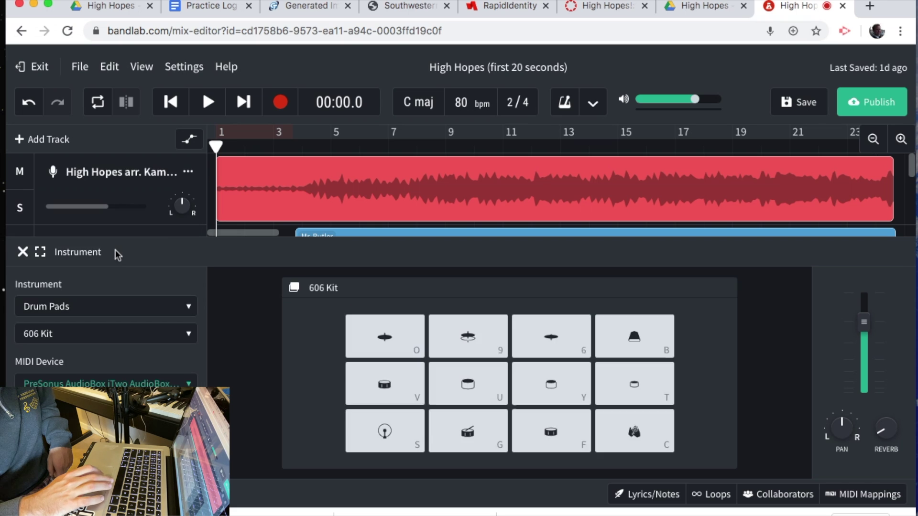
left_click(143, 331)
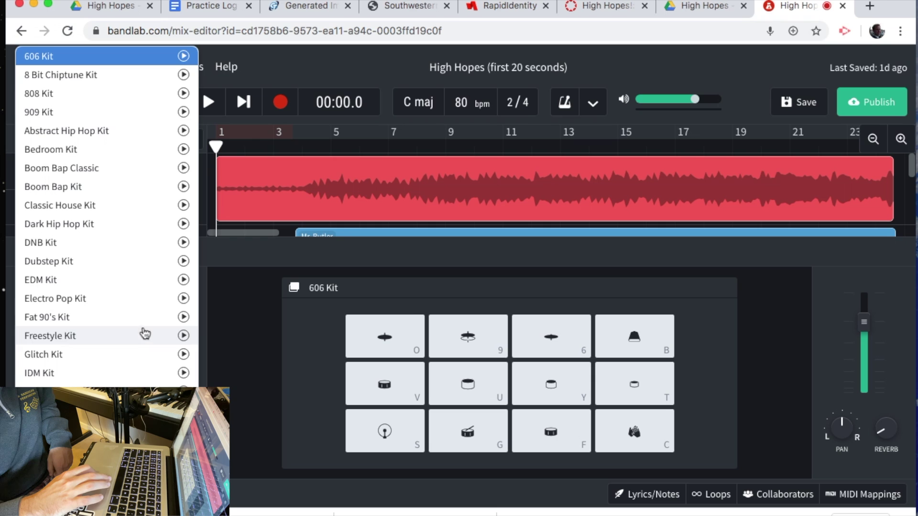
left_click(144, 93)
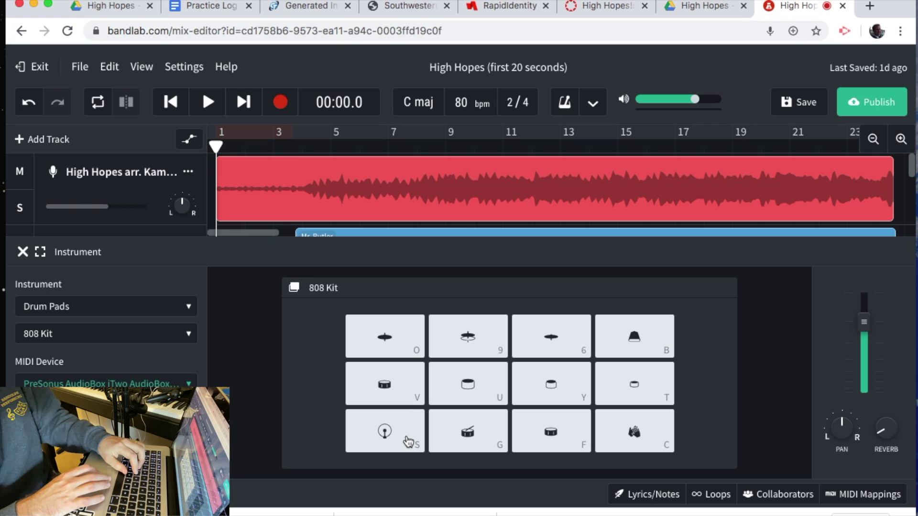
key("o")
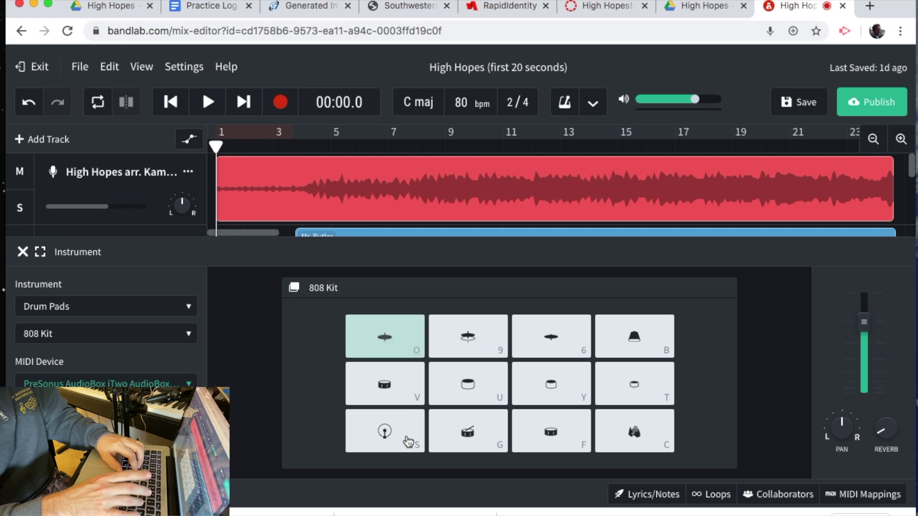
key("o")
key("o")
key("o")
key("o")
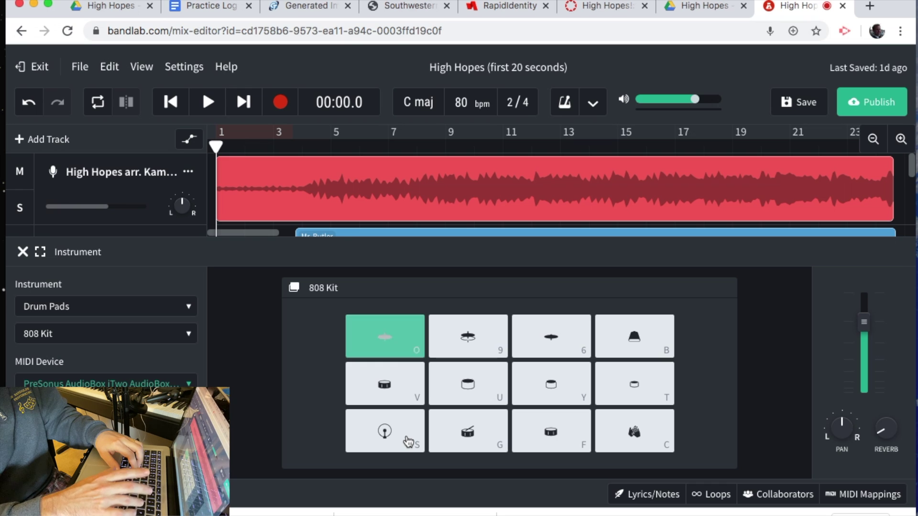
key("o")
key("o")
key("f")
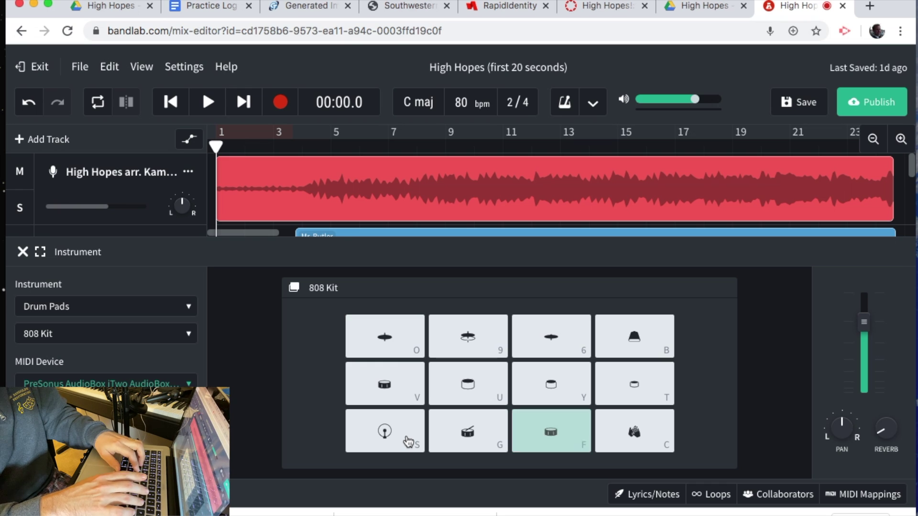
key("f")
key("g")
key("f")
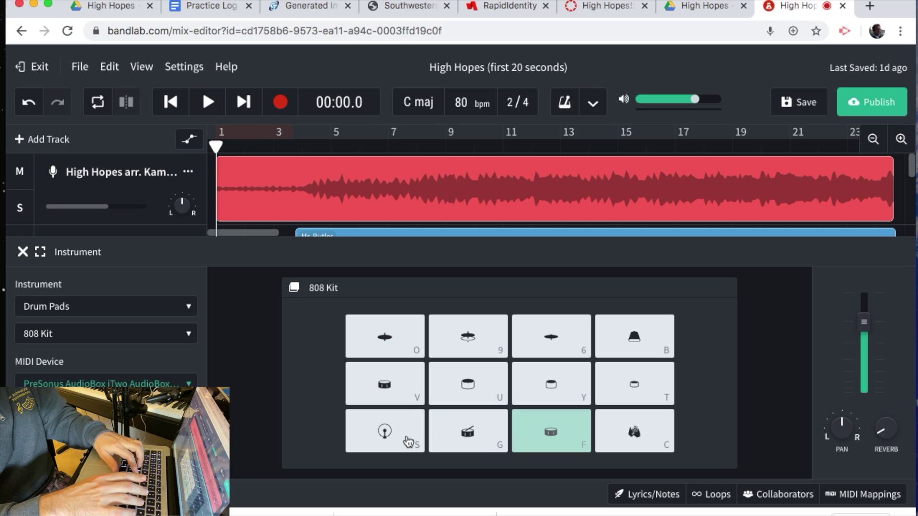
key("s")
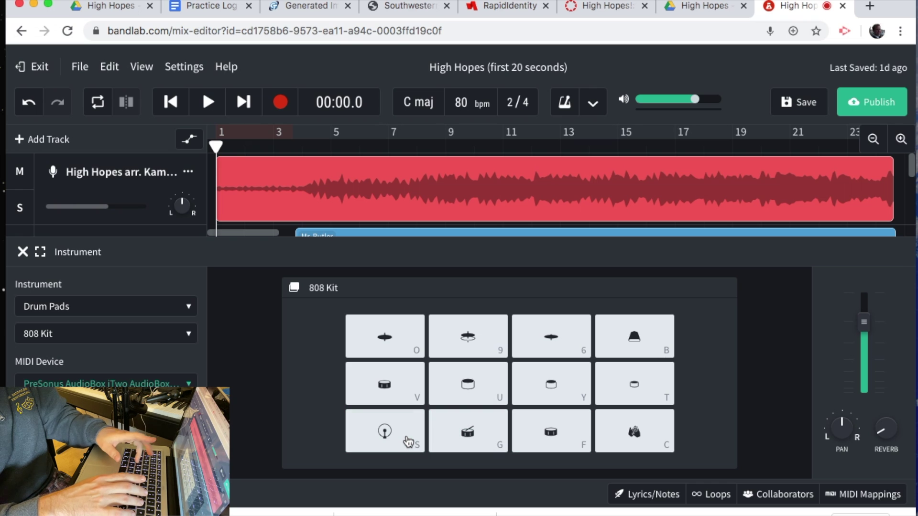
key("s")
key("o")
key("o")
key("o")
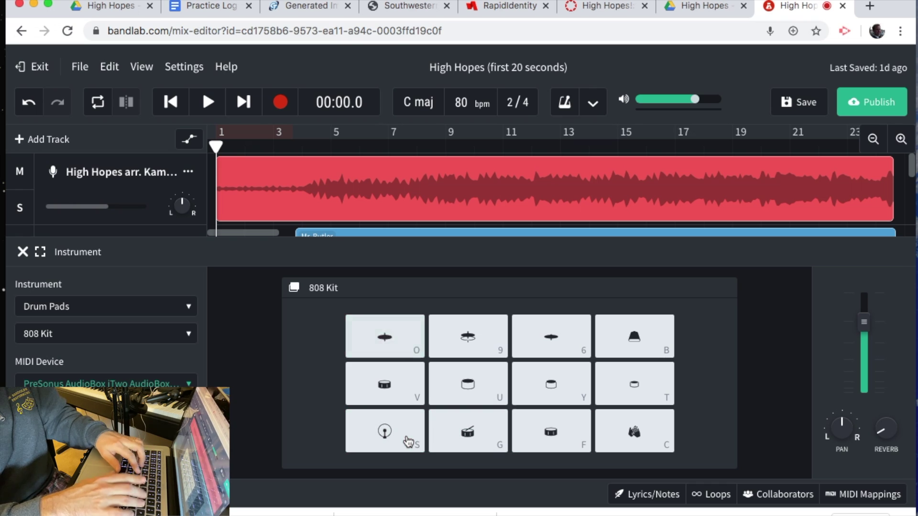
key("o")
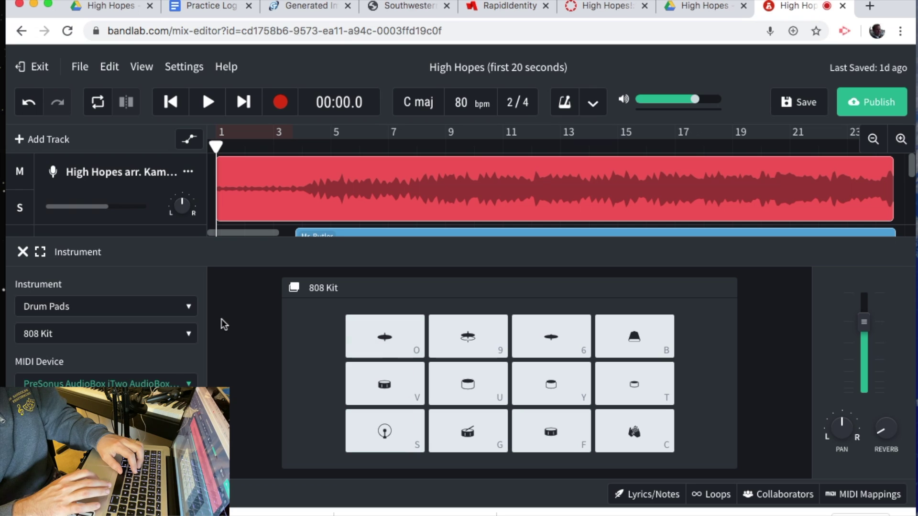
left_click(23, 251)
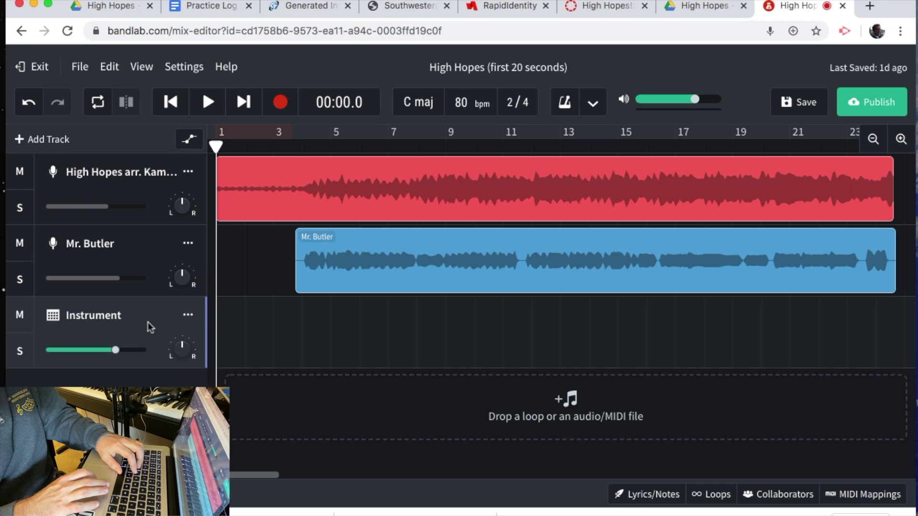
Show volume automation, then record a drum part on the Instrument track using the A and S pad keys
left_click(189, 143)
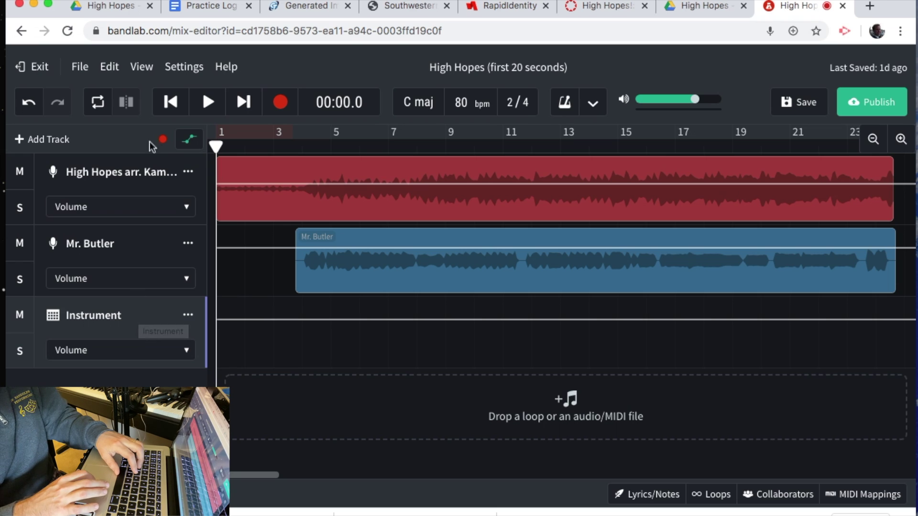
left_click(280, 103)
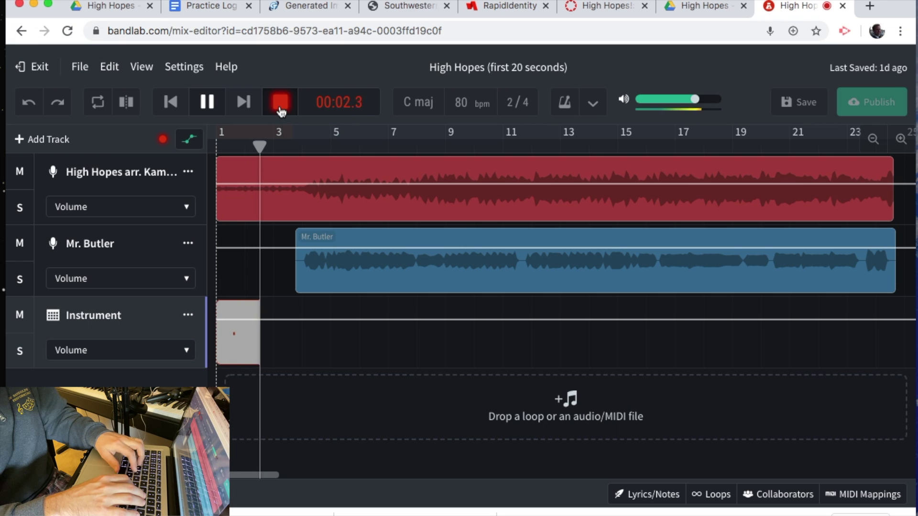
key("a")
key("a")
key("a")
key("a")
key("a")
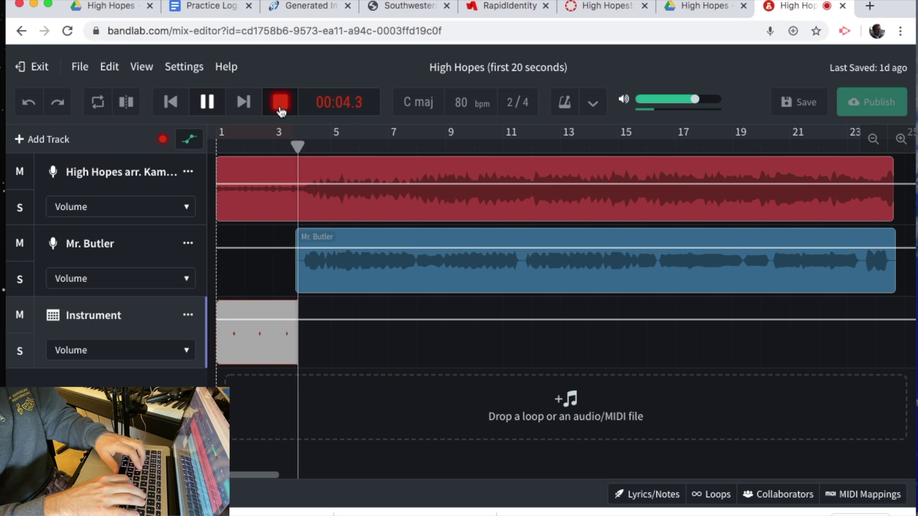
key("a")
key("a")
key("a")
key("s")
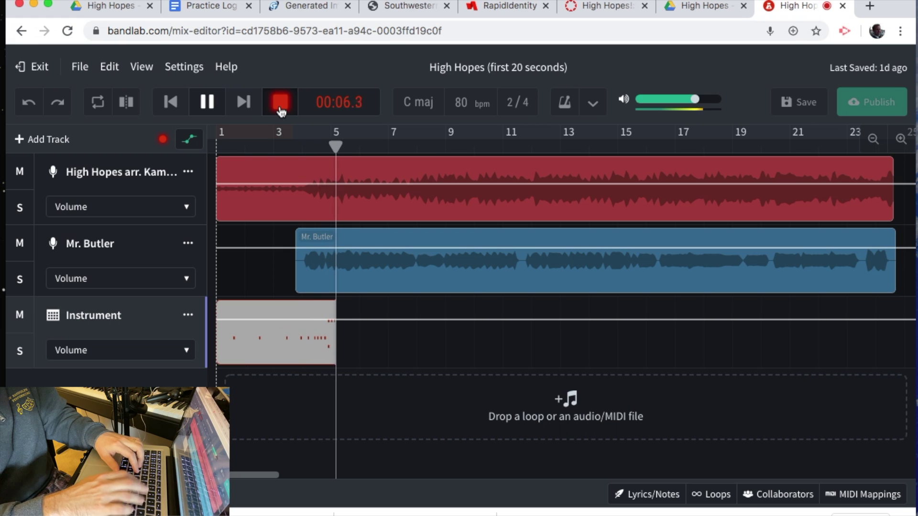
key("a")
key("s")
key("a")
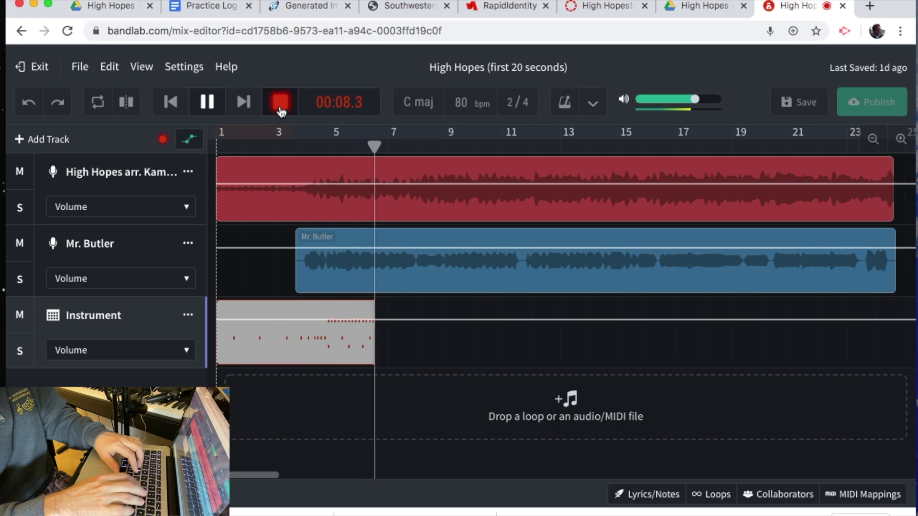
key("s")
key("a")
key("s")
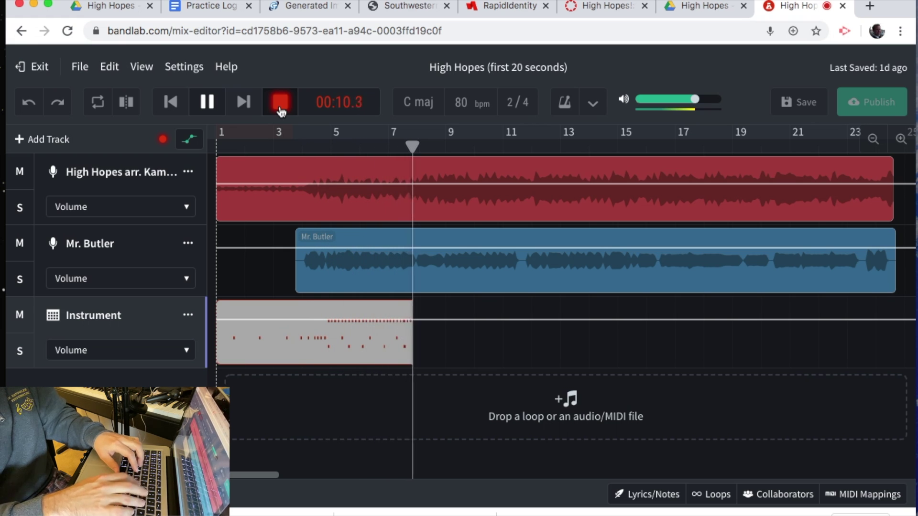
key("s")
key("a")
key("s")
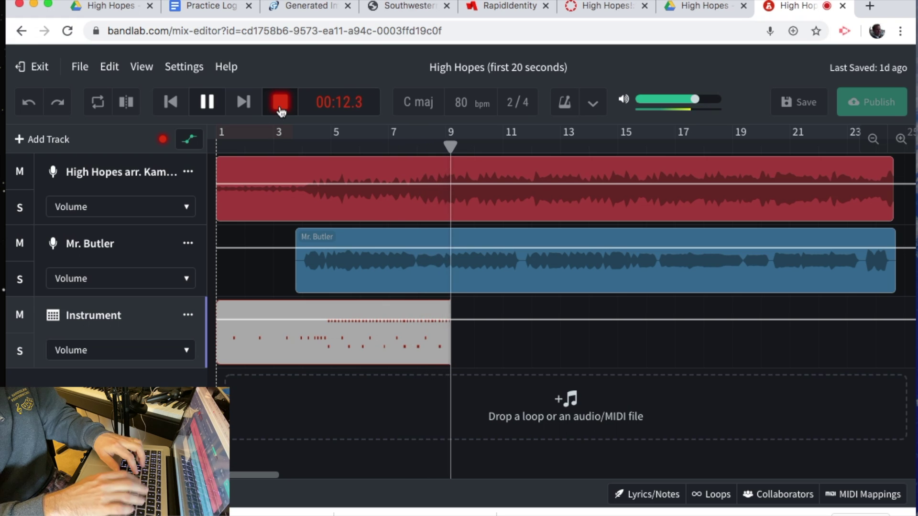
key("a")
key("s")
key("a")
key("s")
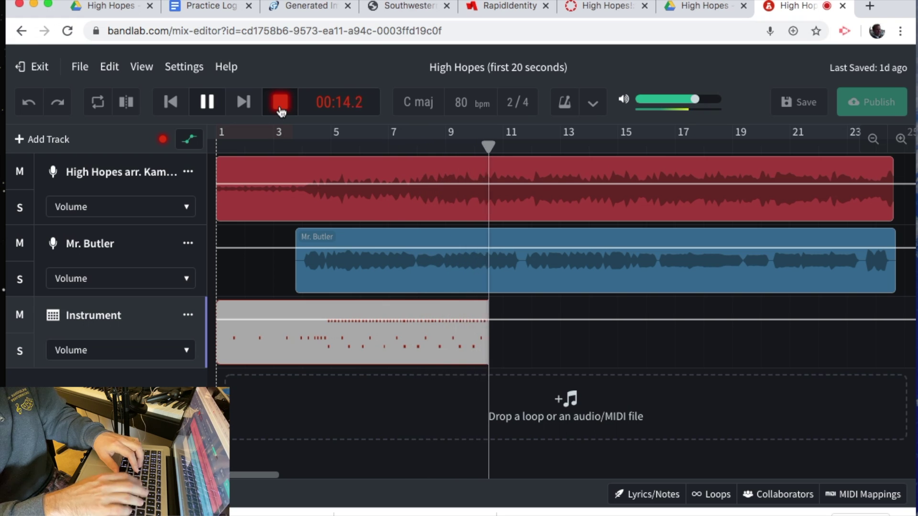
key("a")
key("s")
key("a")
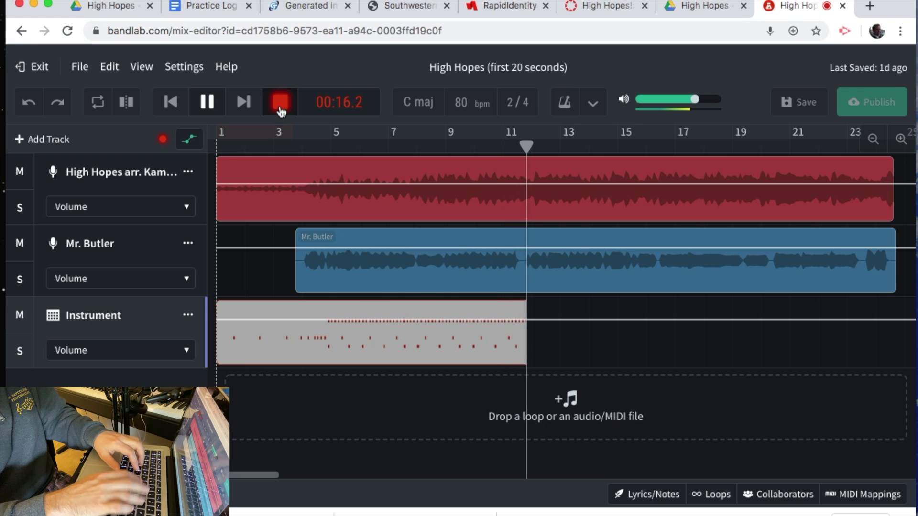
key("a")
key("s")
key("a")
key("s")
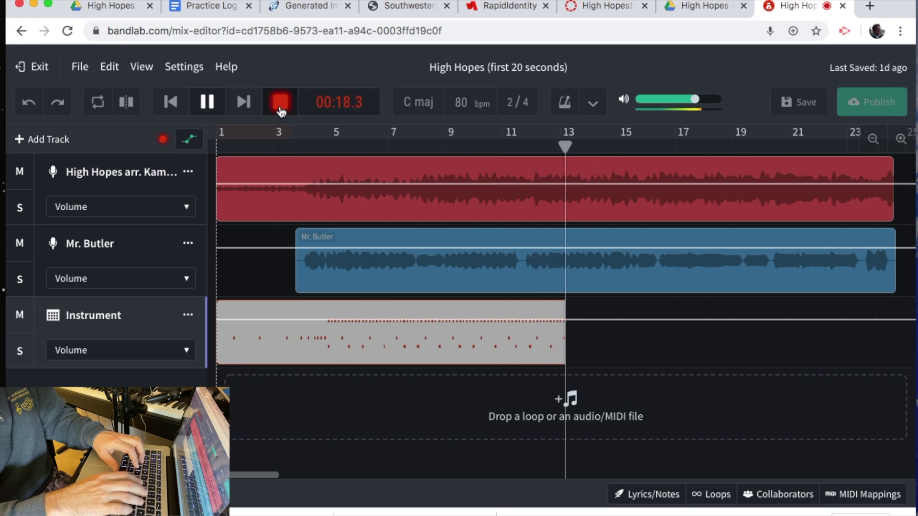
key("a")
key("s")
key("a")
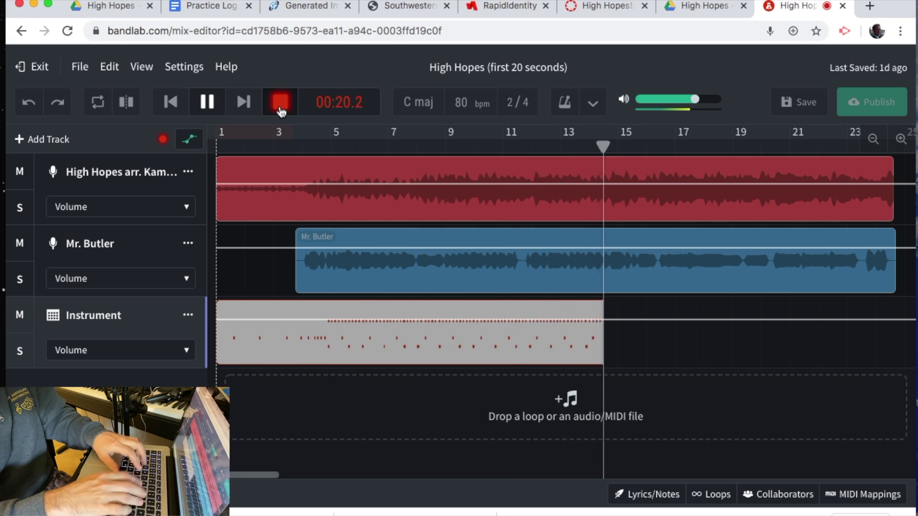
key("a")
key("s")
key("a")
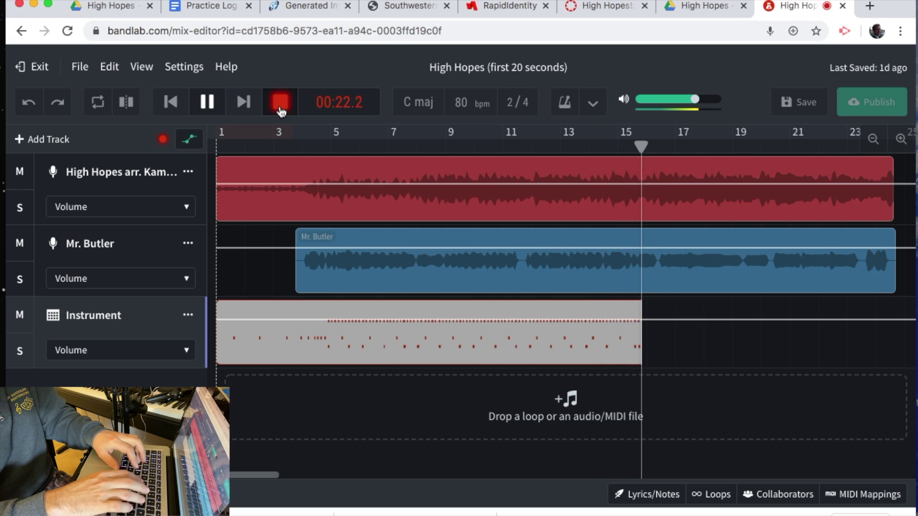
key("s")
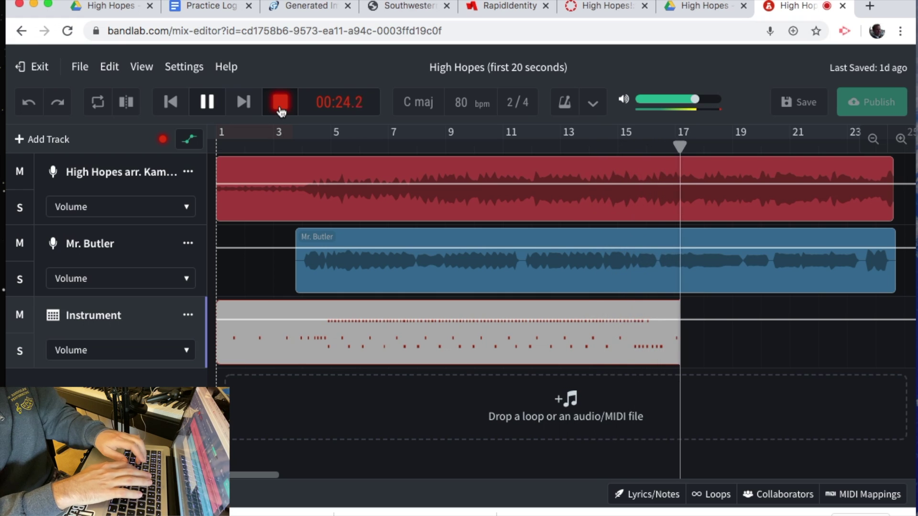
key("a")
key("s")
key("a")
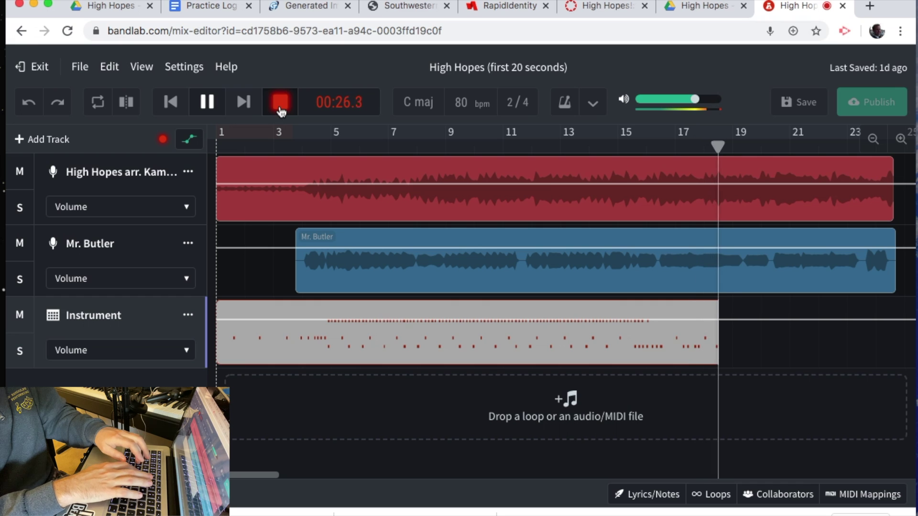
key("a")
key("a")
key("s")
key("a")
key("a")
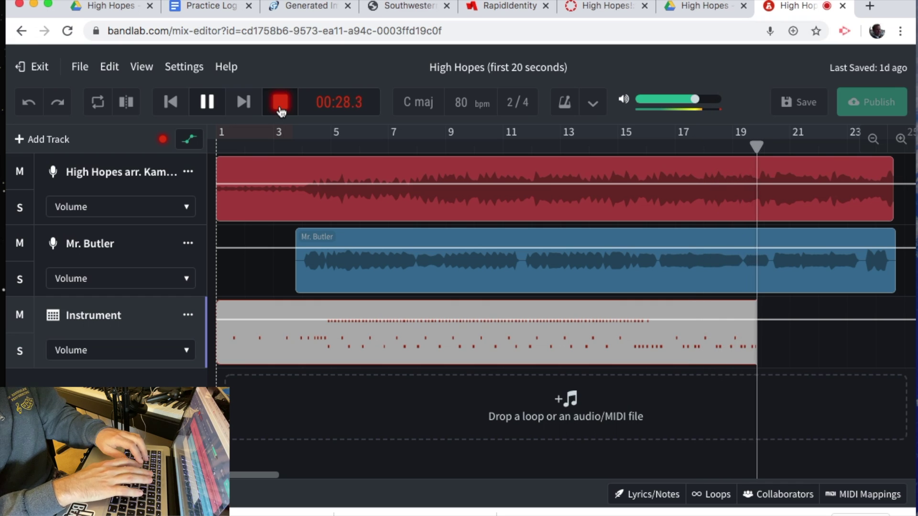
key("s")
key("s")
key("a")
key("a")
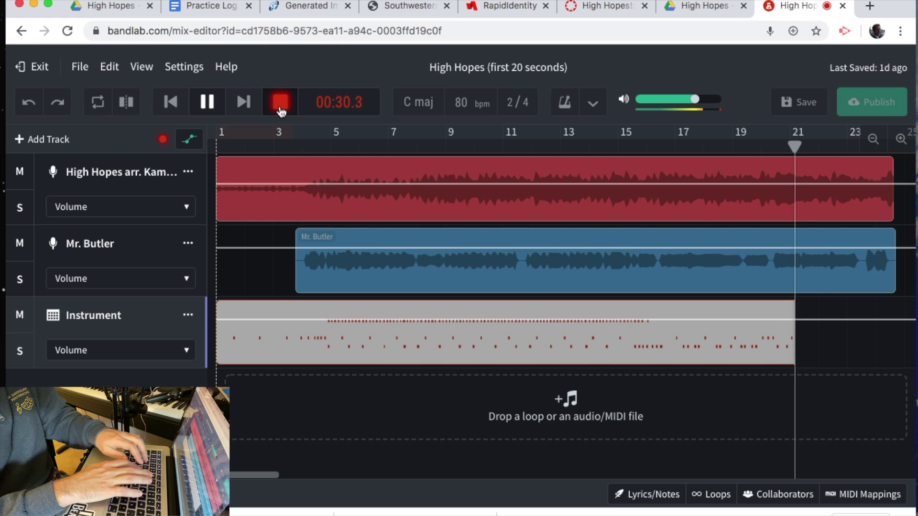
key("a")
key("a")
key("a")
key("s")
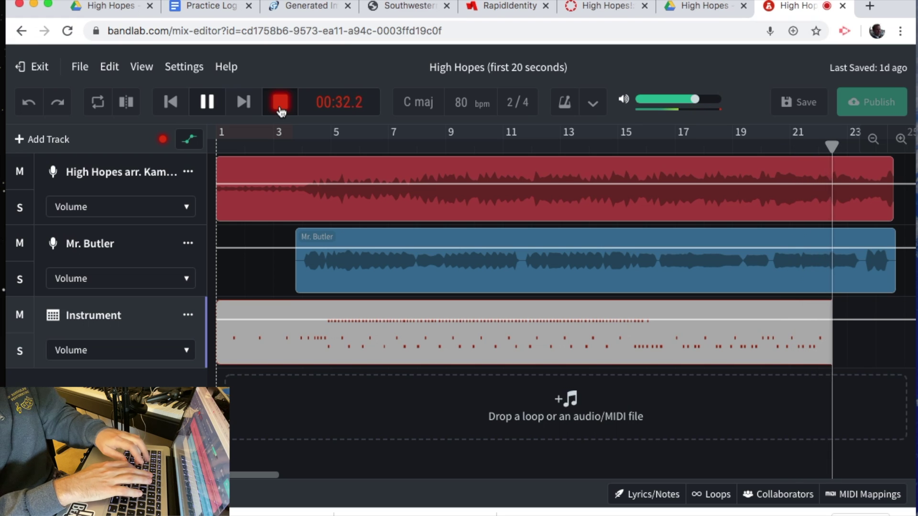
key("a")
key("s")
key("a")
key("a")
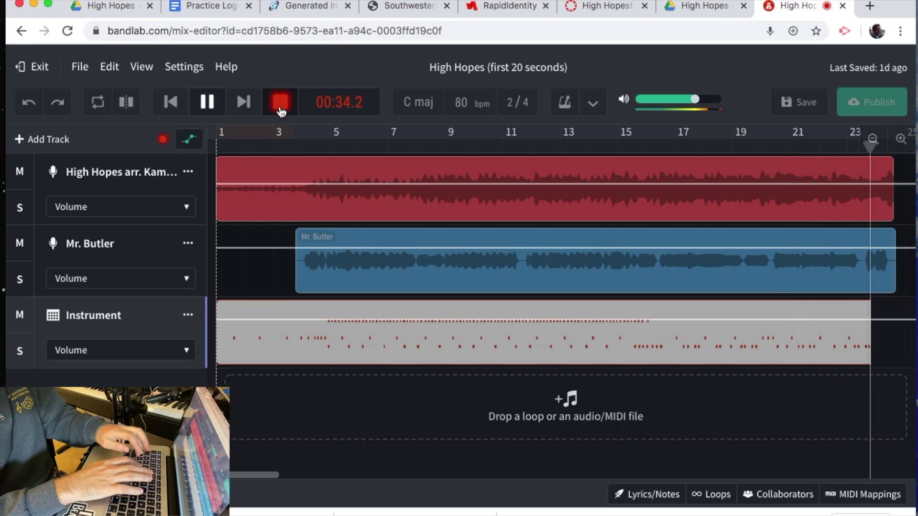
key("s")
key("s")
key("s")
left_click(280, 109)
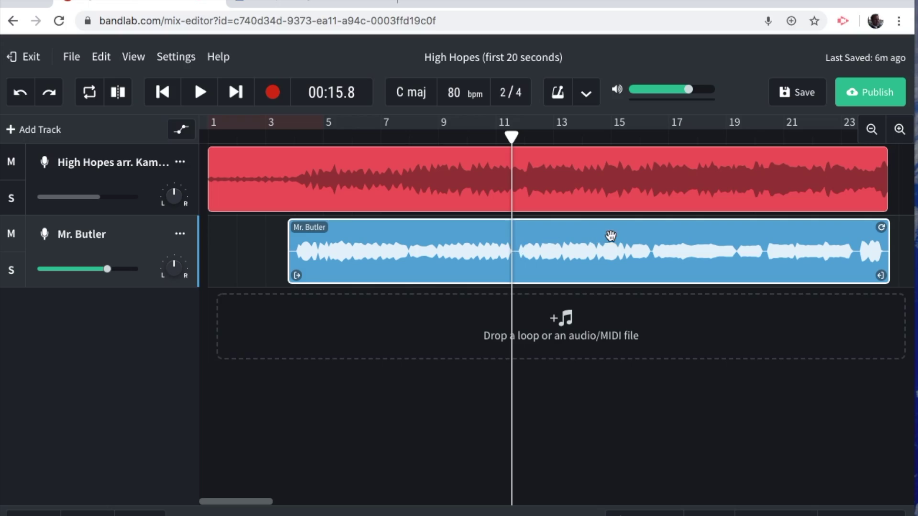
Save the High Hopes (first 20 seconds) project with the toolbar Save button
left_click(794, 98)
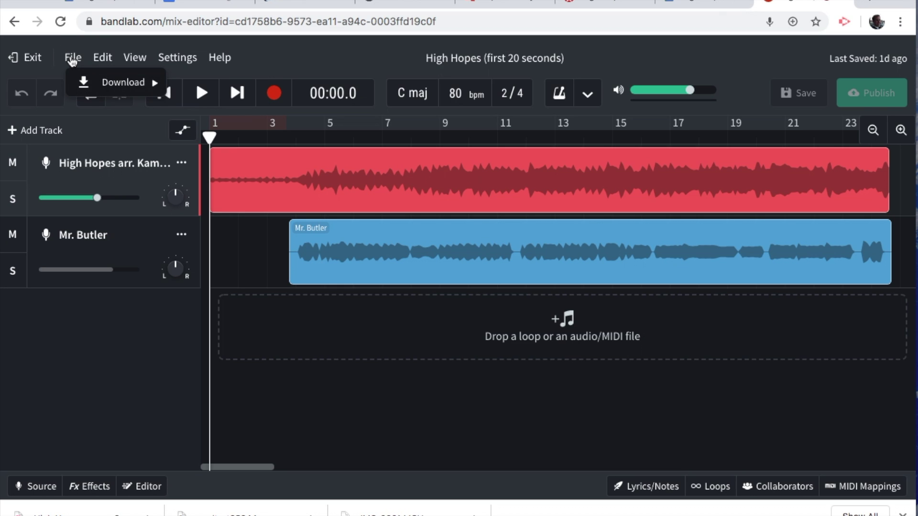
Export every track as separate stems via File > Download > Tracks, then close the download window
mouse_move(99, 88)
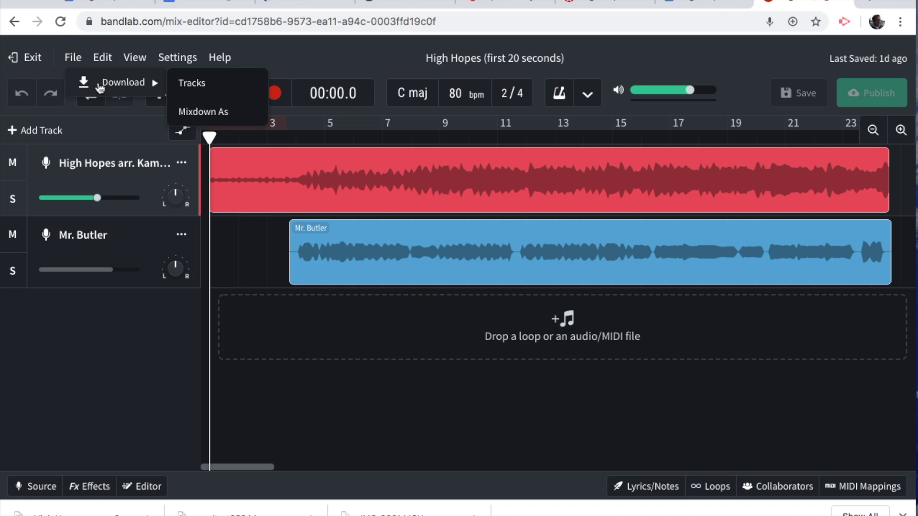
left_click(215, 85)
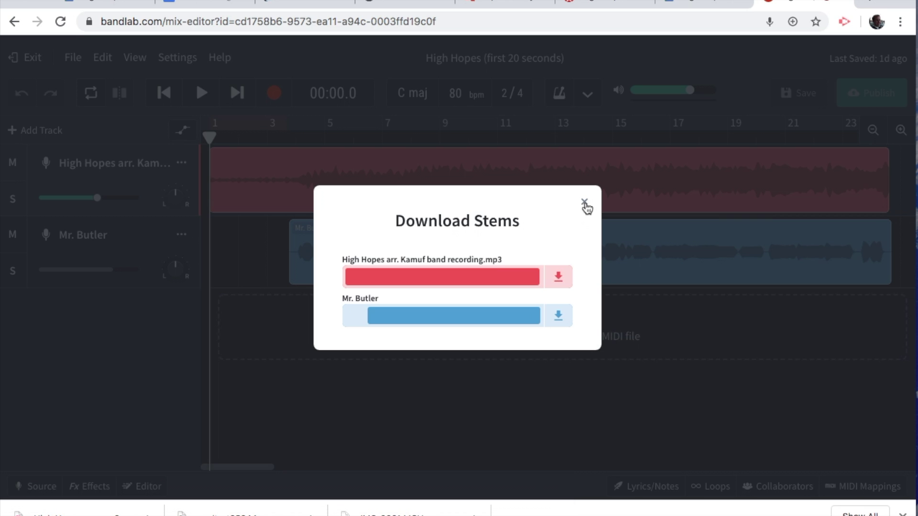
left_click(584, 202)
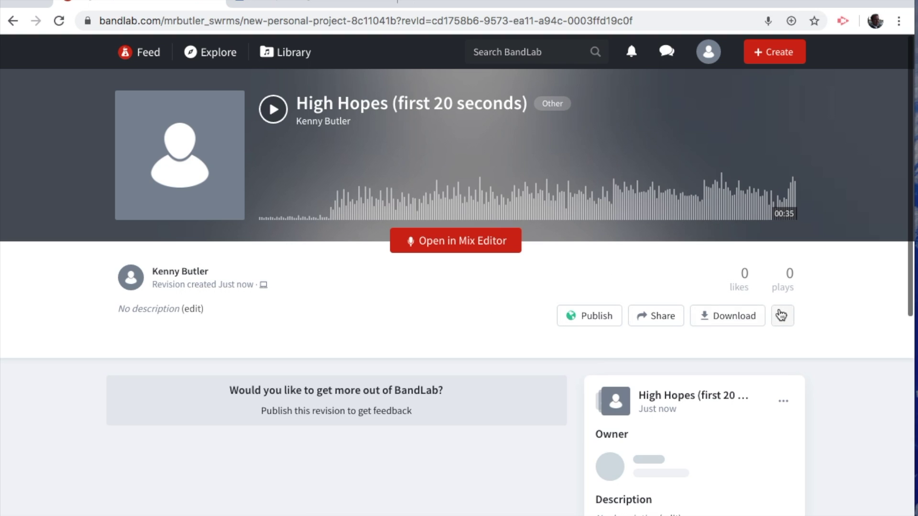
Open and dismiss the more-options menu of the just-saved revision on the project page
left_click(783, 316)
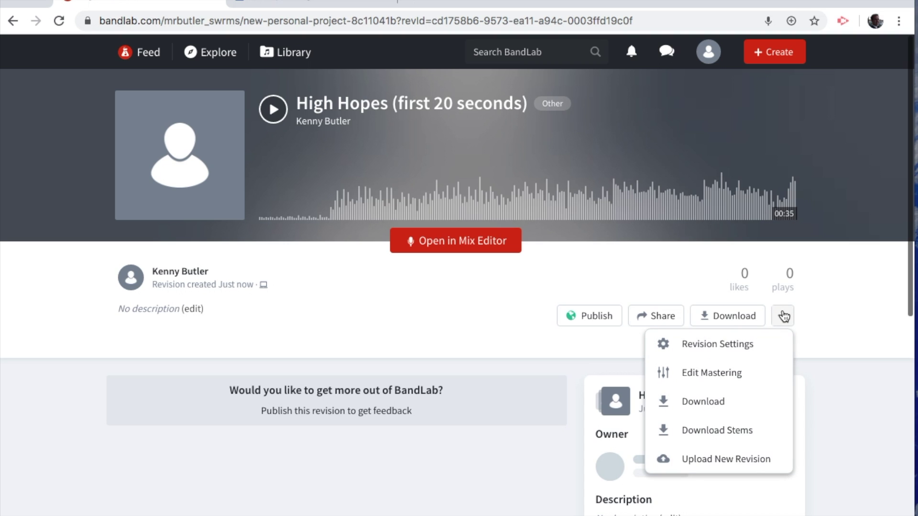
left_click(525, 304)
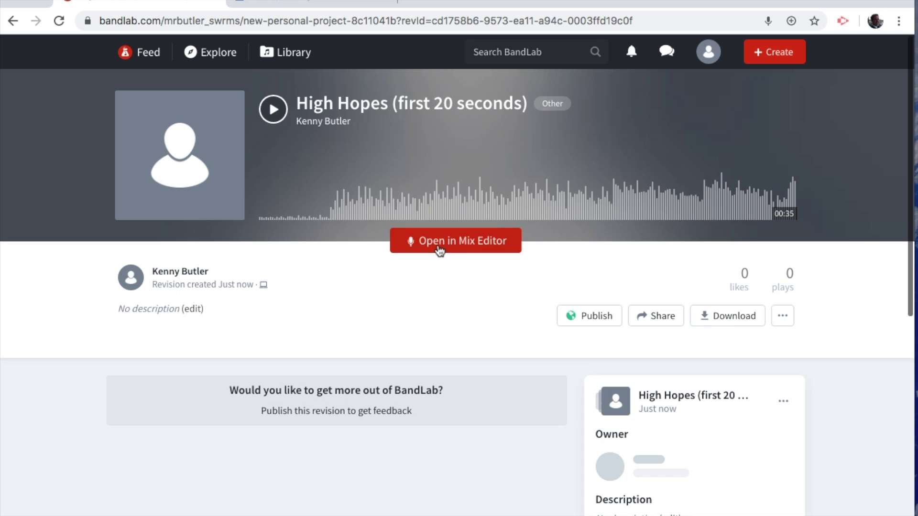
In the Library, choose View Project History for High Hopes (first 20 seconds)
left_click(311, 56)
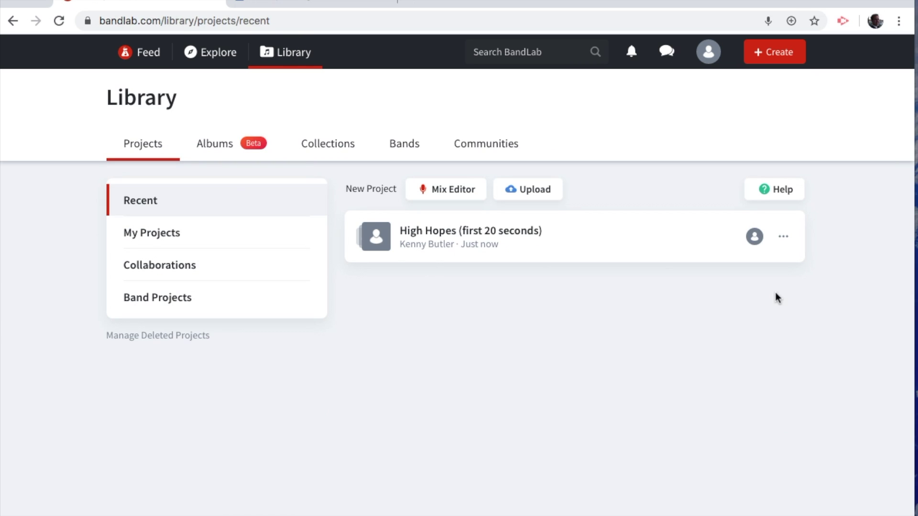
left_click(783, 239)
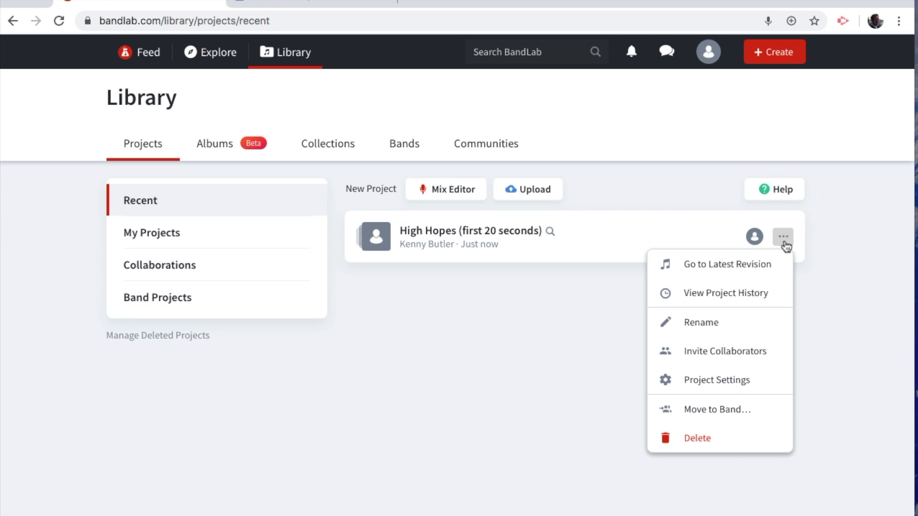
left_click(749, 294)
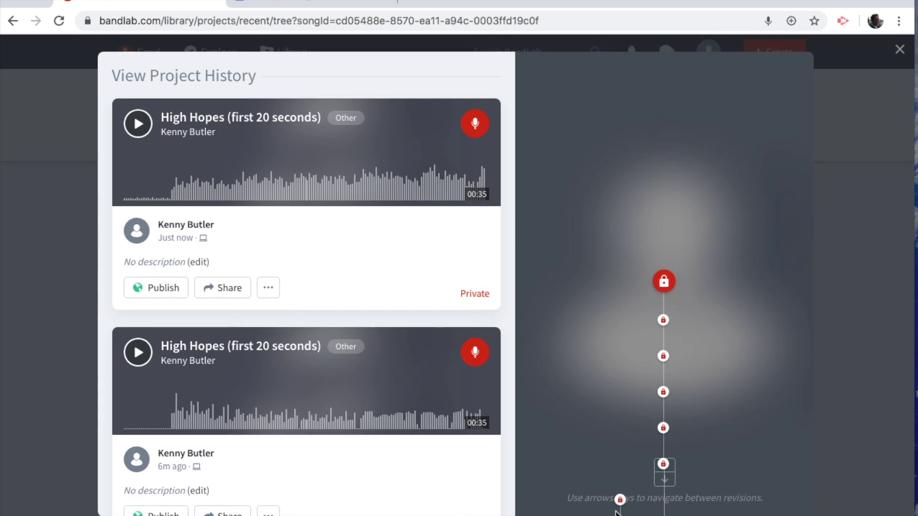
Browse several older revisions in the history tree, return to the newest, and close the history
left_click(619, 502)
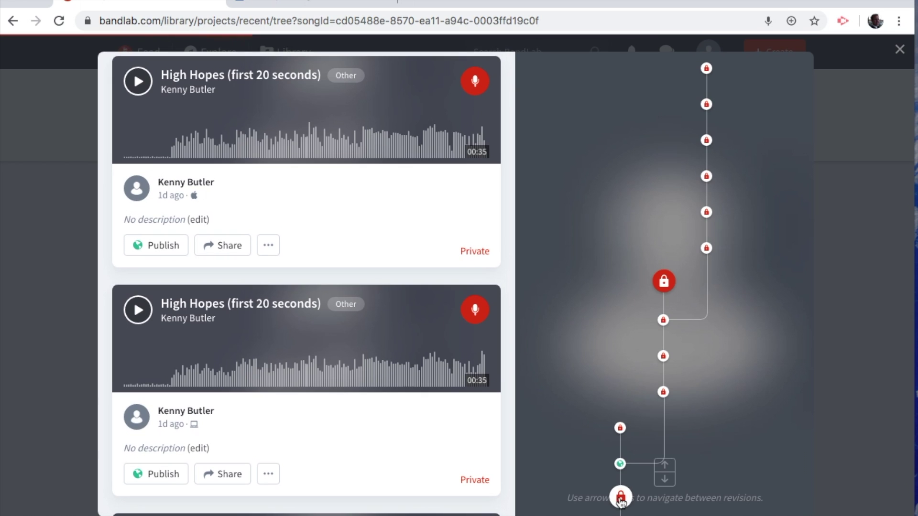
left_click(619, 497)
left_click(663, 320)
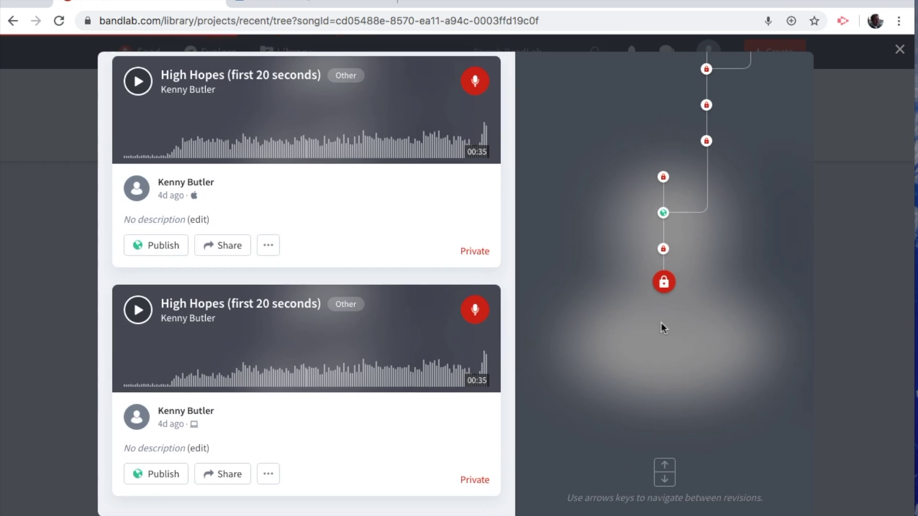
left_click(664, 177)
left_click(706, 248)
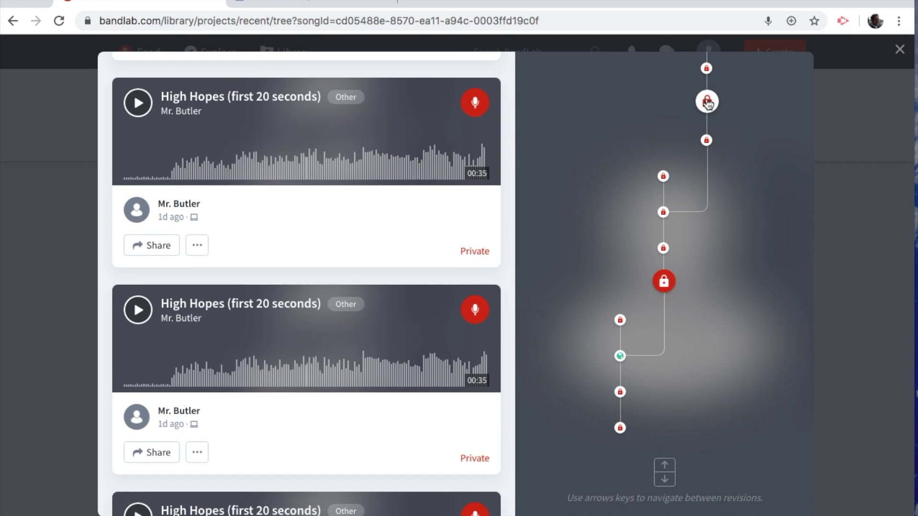
left_click(706, 101)
left_click(663, 142)
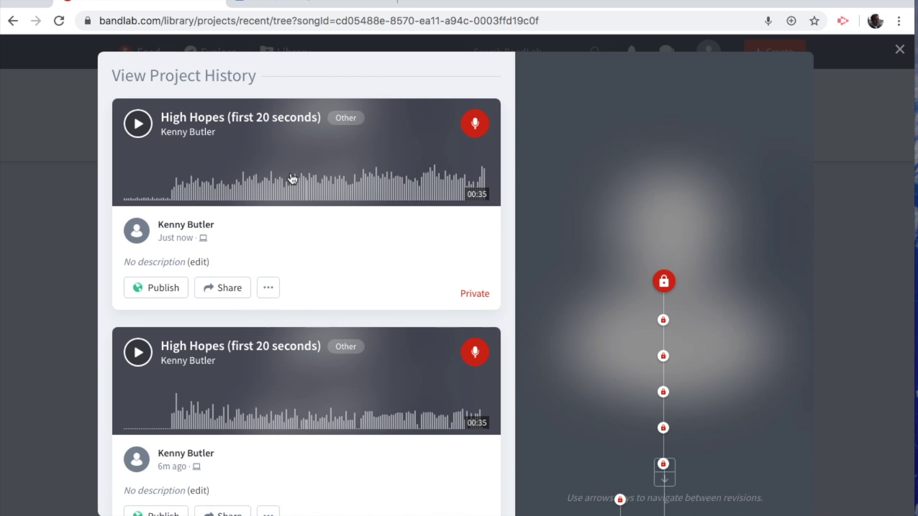
left_click(898, 50)
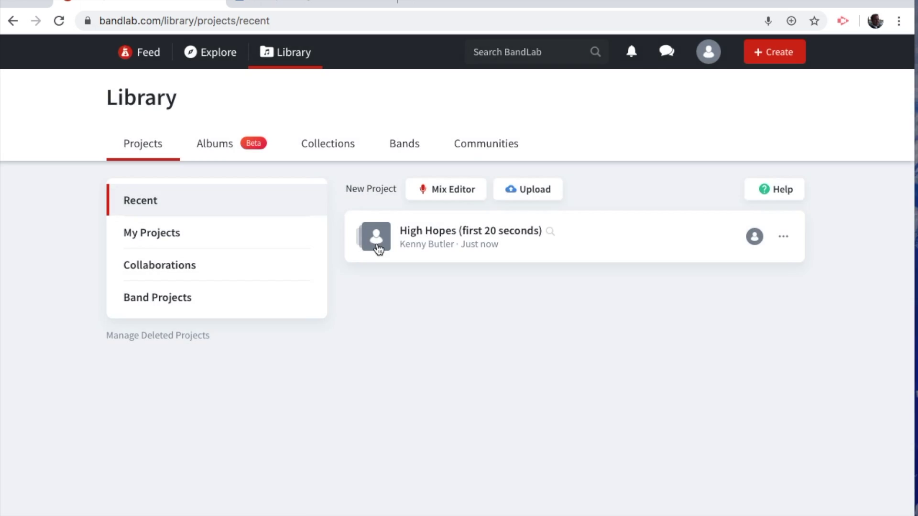